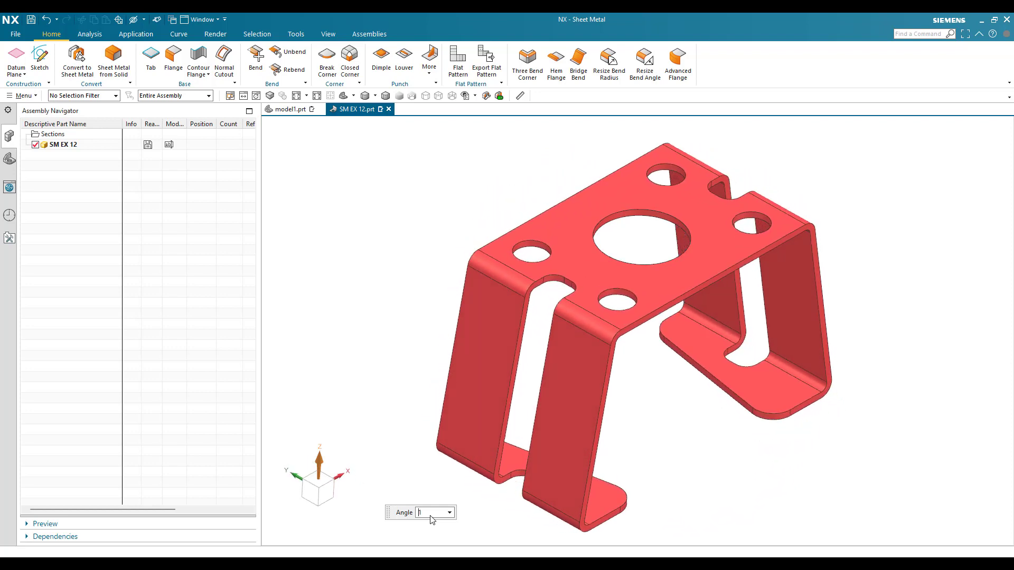
Switch from the finished SM EX 12 bracket model to the EX 12.pdf drawing
key("alt+Tab")
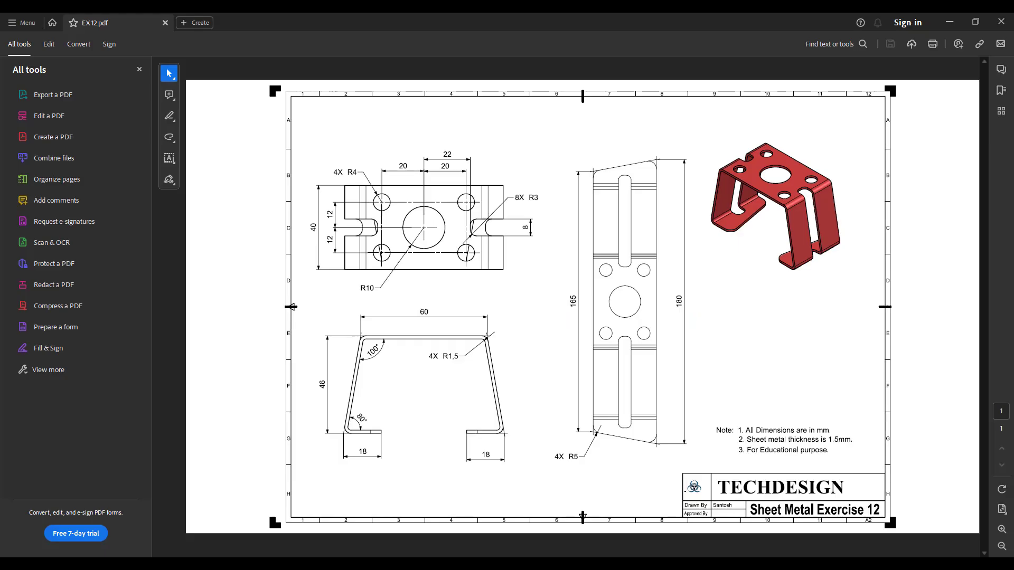
Zoom in and out on the EX 12 drawing to read the bracket dimensions
scroll(468, 342, "up", 3, "ctrl")
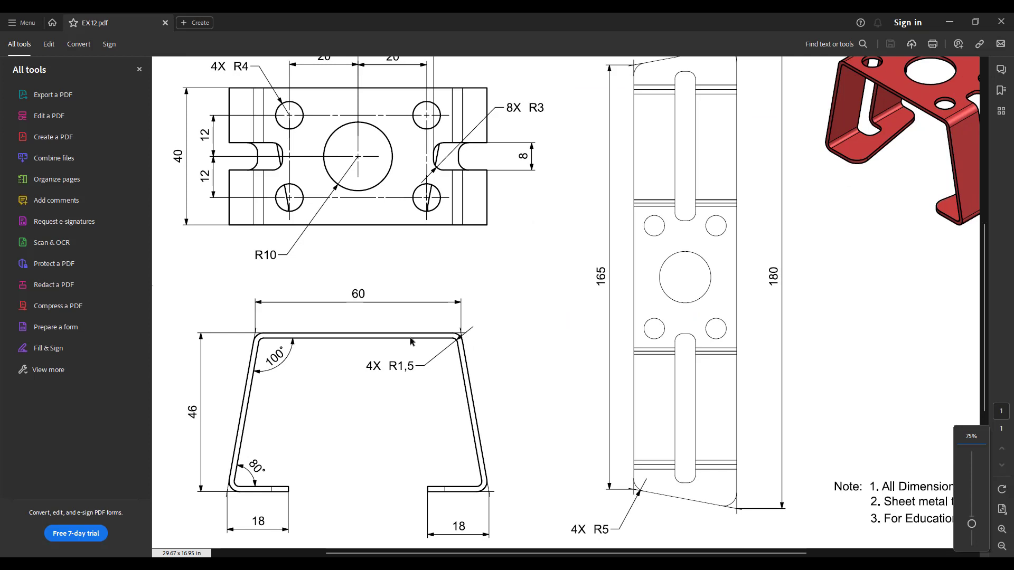
scroll(412, 340, "down", 2, "ctrl")
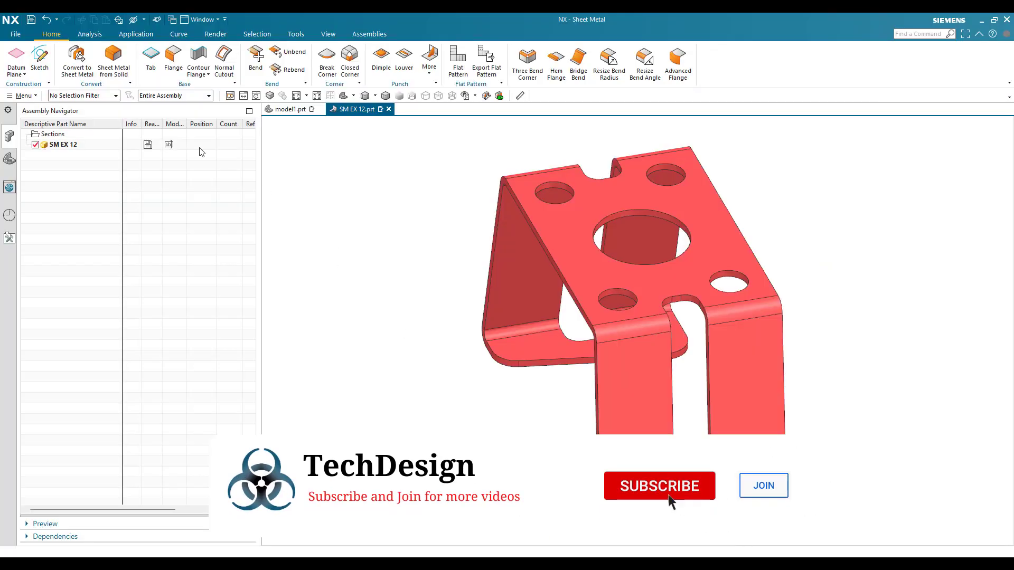
Create a new part, sheet_metal_model1.prt, from the Sheet Metal template
left_click(15, 33)
left_click(315, 176)
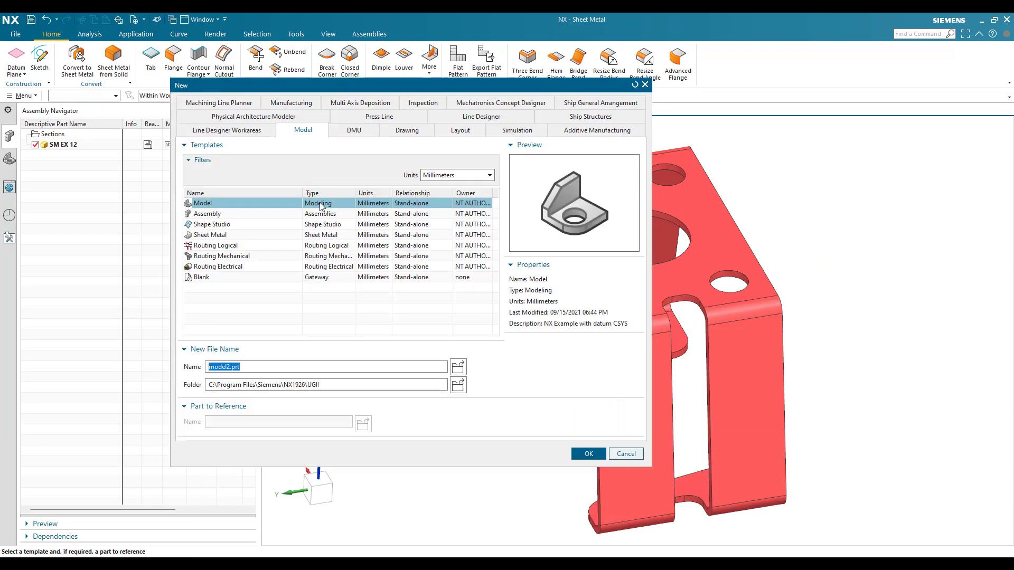
left_click(231, 236)
left_click(588, 453)
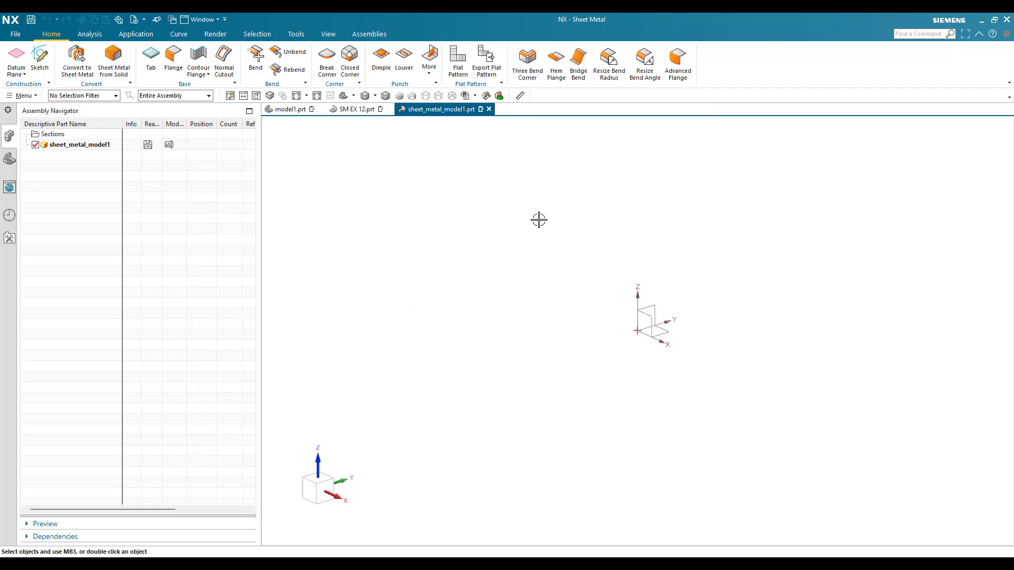
Start a sketch on the default base plane, then bring up the EX 12 drawing
left_click(40, 60)
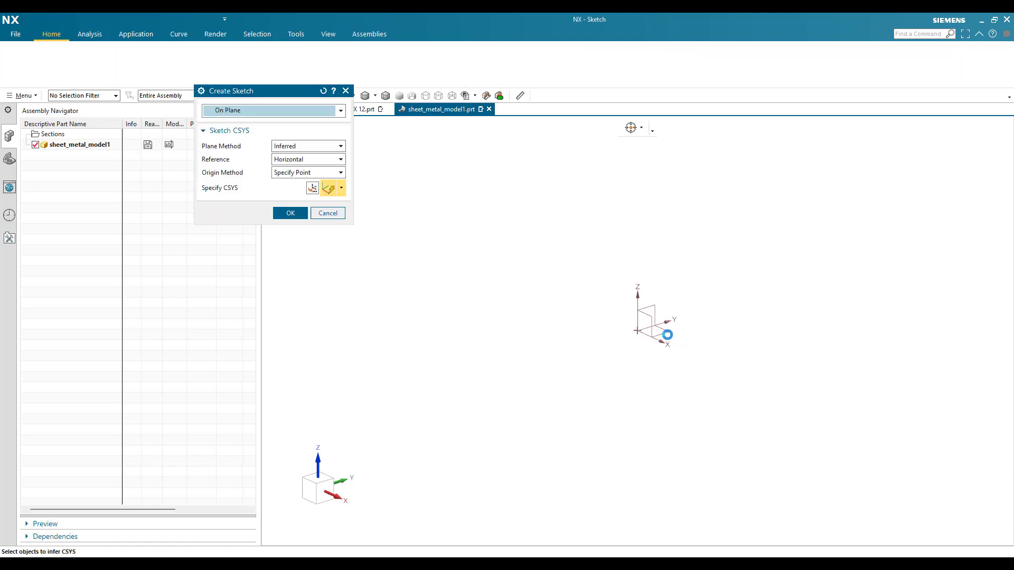
middle_click(487, 350)
key("alt+Tab")
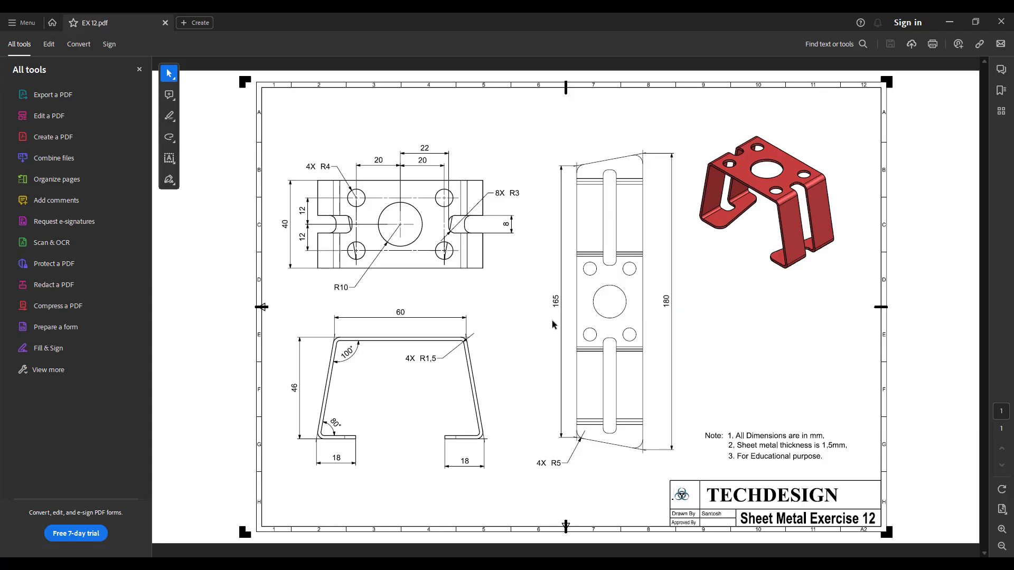
Zoom the EX 12 drawing in and out, then return to the NX sketch
scroll(695, 300, "up", 2, "ctrl")
scroll(655, 342, "down", 2, "ctrl")
key("alt+Tab")
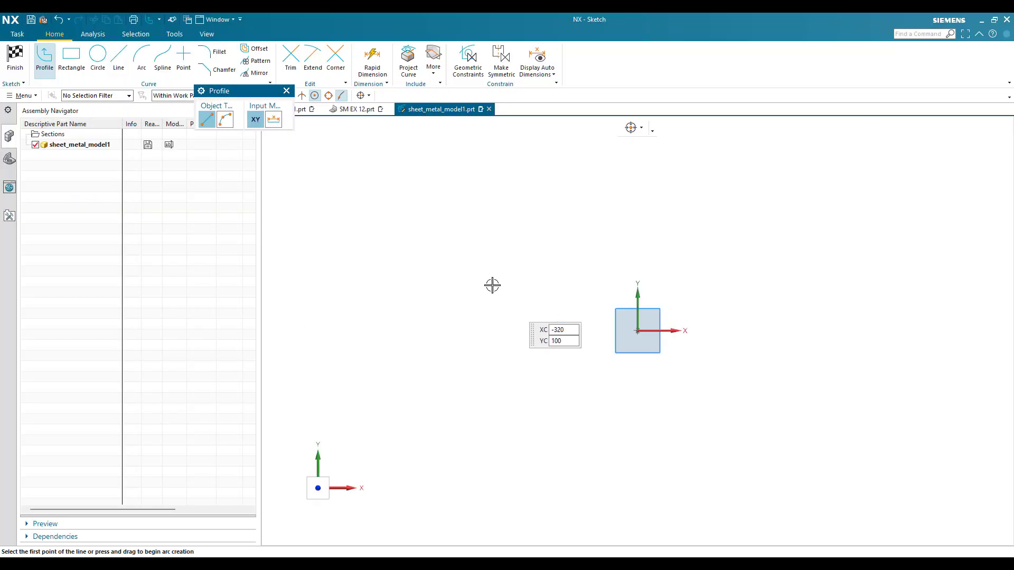
Draw two horizontal lines, one above and one below the origin
left_click(82, 73)
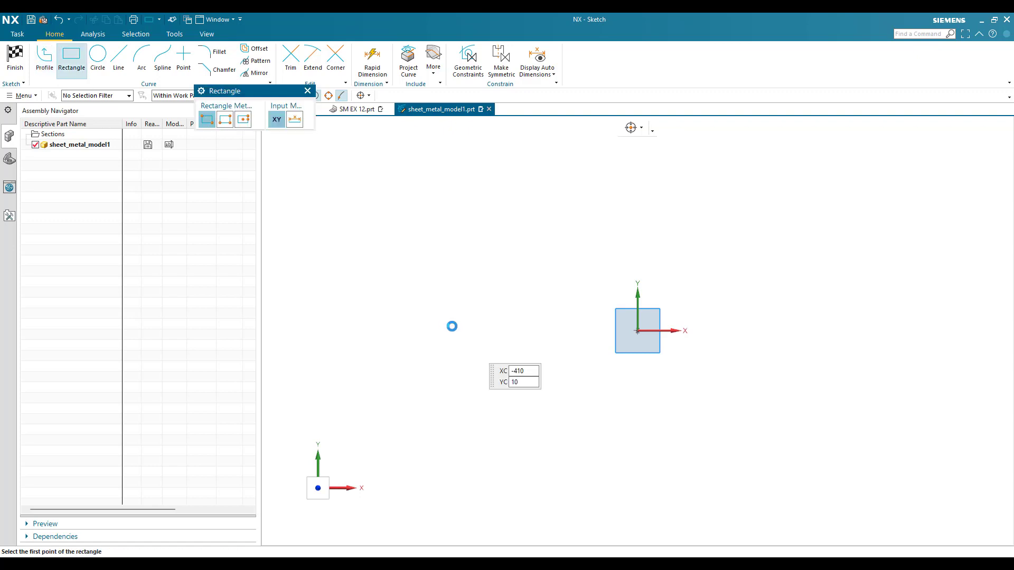
left_click(121, 71)
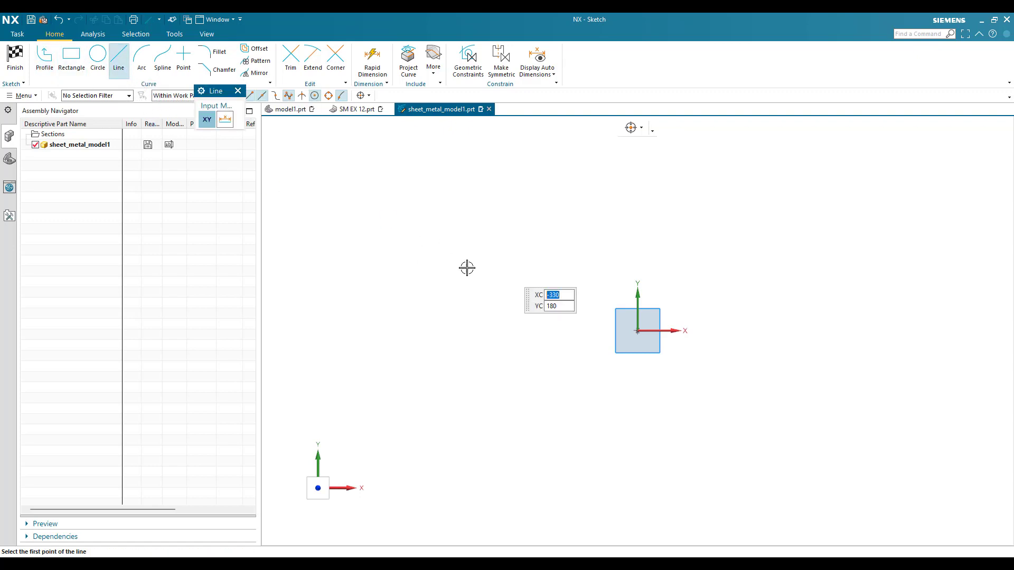
left_click(463, 290)
left_click(790, 295)
left_click(494, 421)
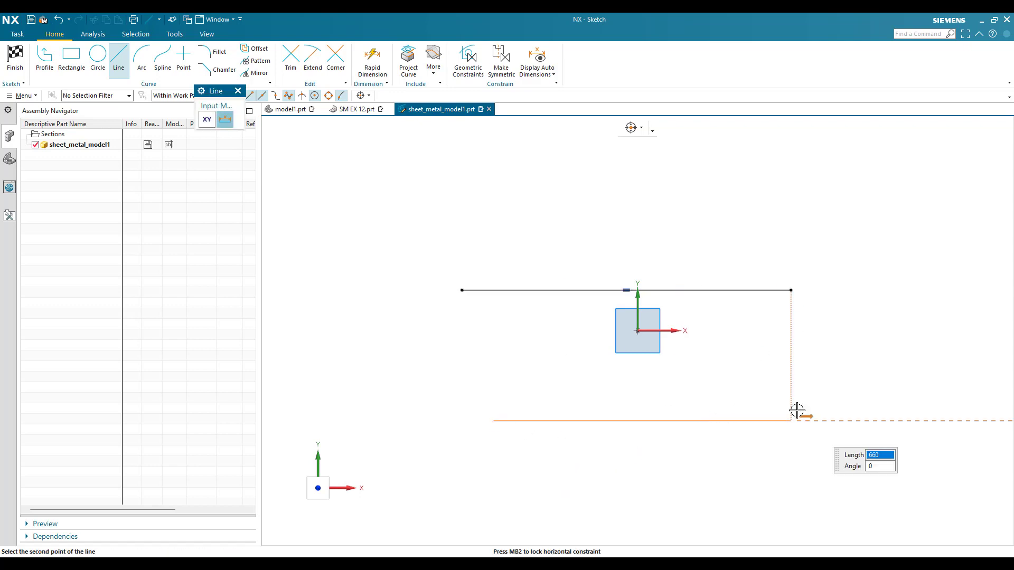
left_click(791, 421)
key("Escape")
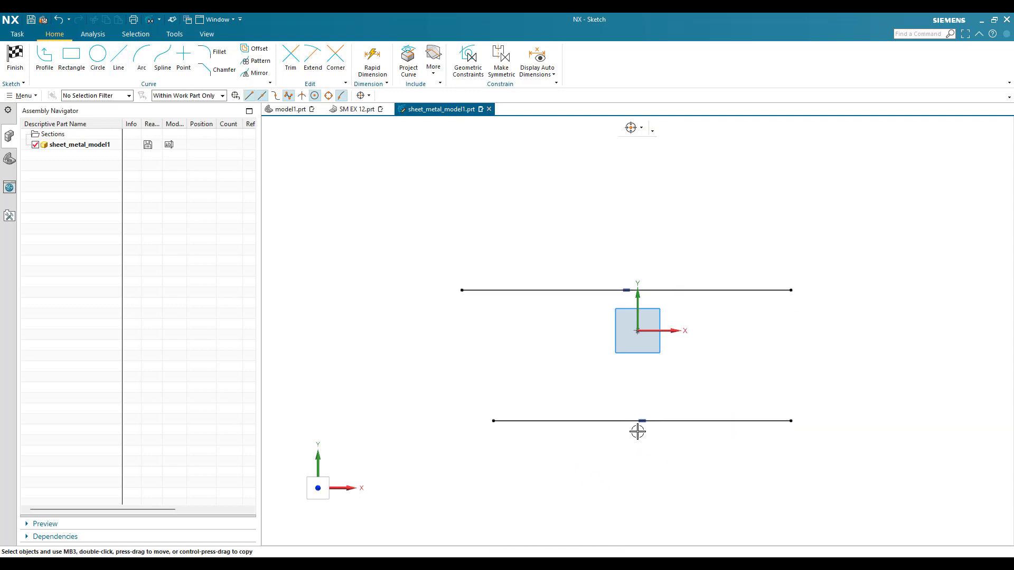
Constrain the lines' midpoints to align with each other and the Y axis
key("c")
left_click(230, 145)
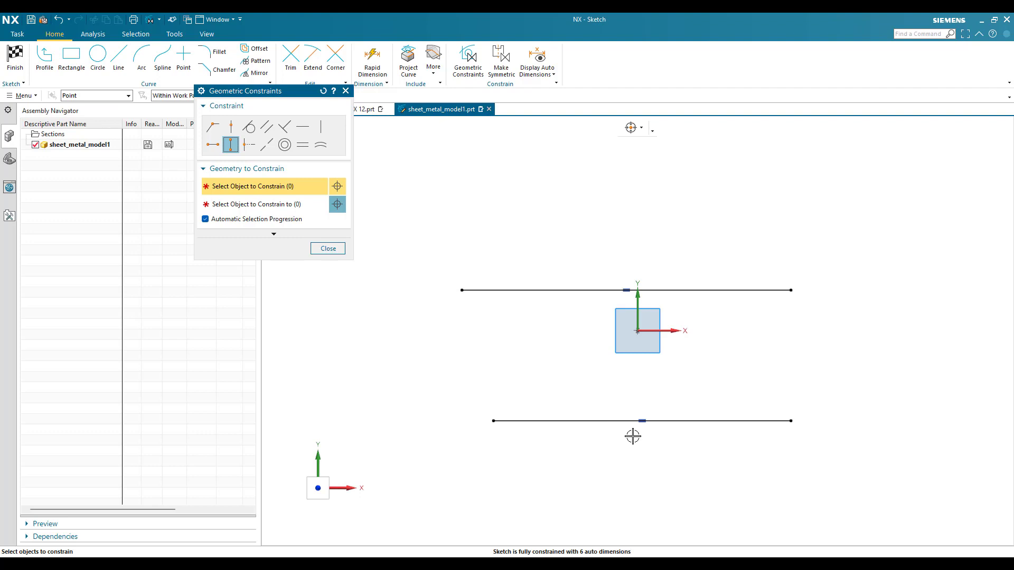
left_click(643, 421)
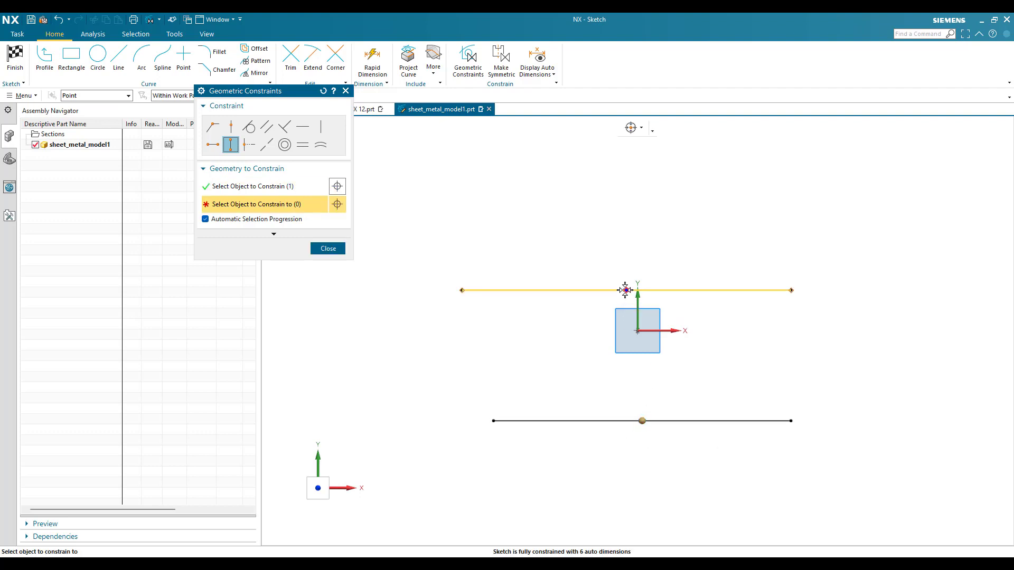
left_click(627, 290)
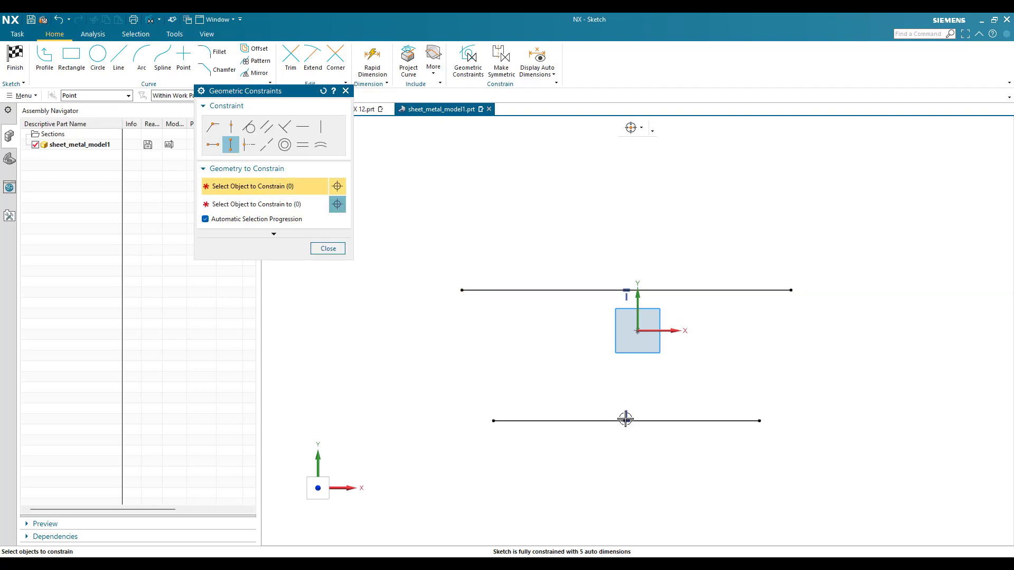
left_click(627, 421)
left_click(638, 311)
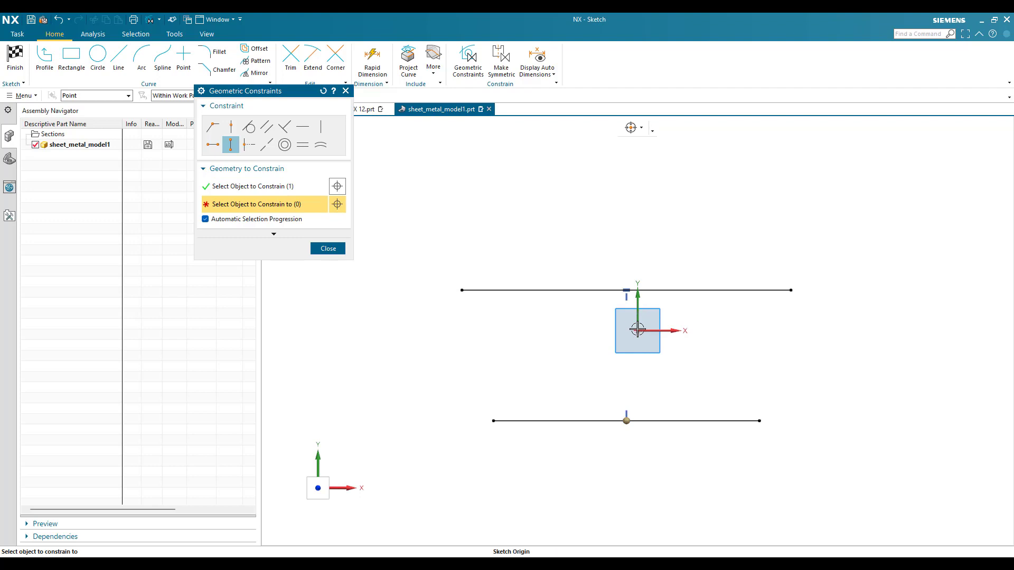
key("Escape")
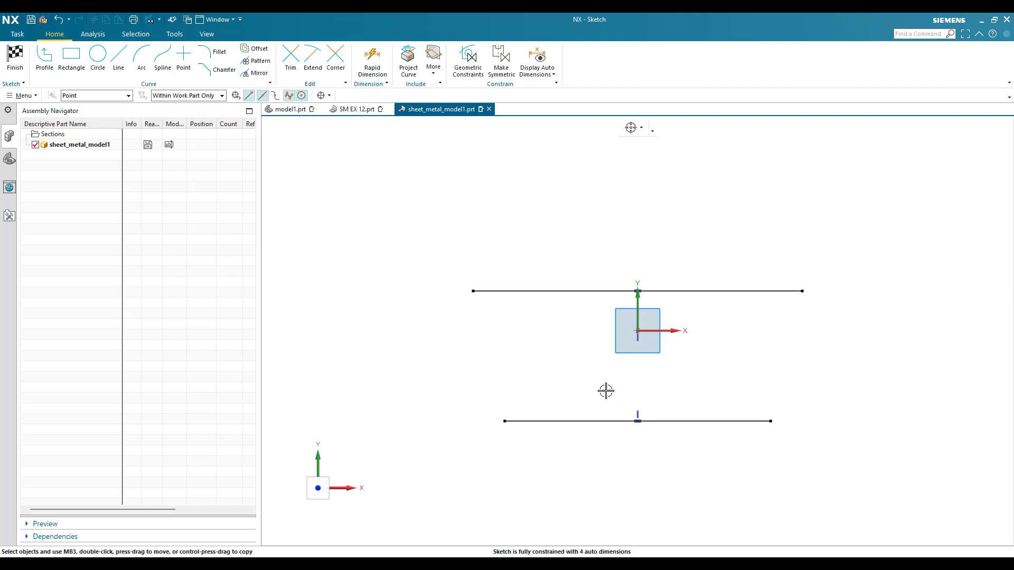
key("alt+Tab")
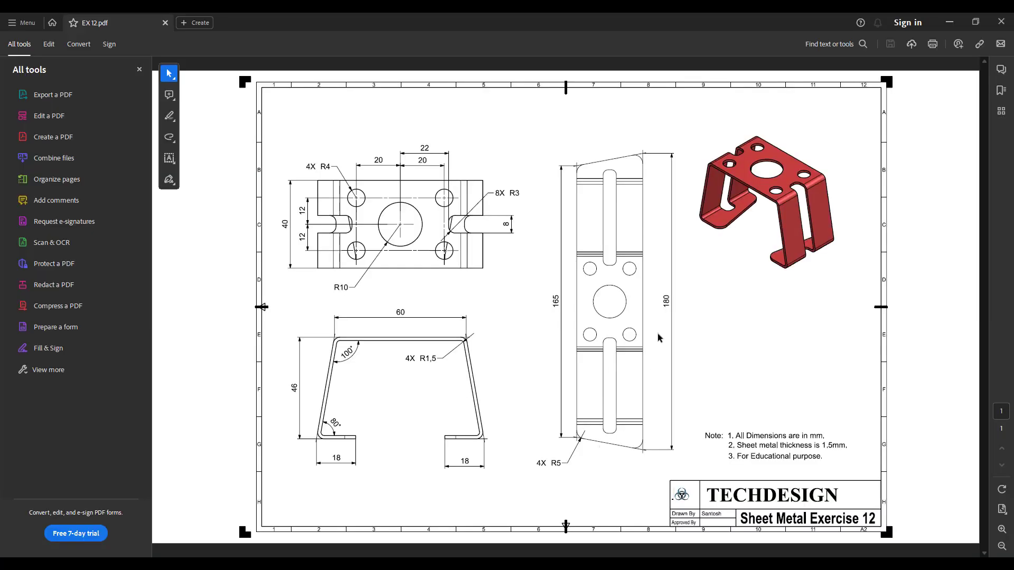
key("alt+Tab")
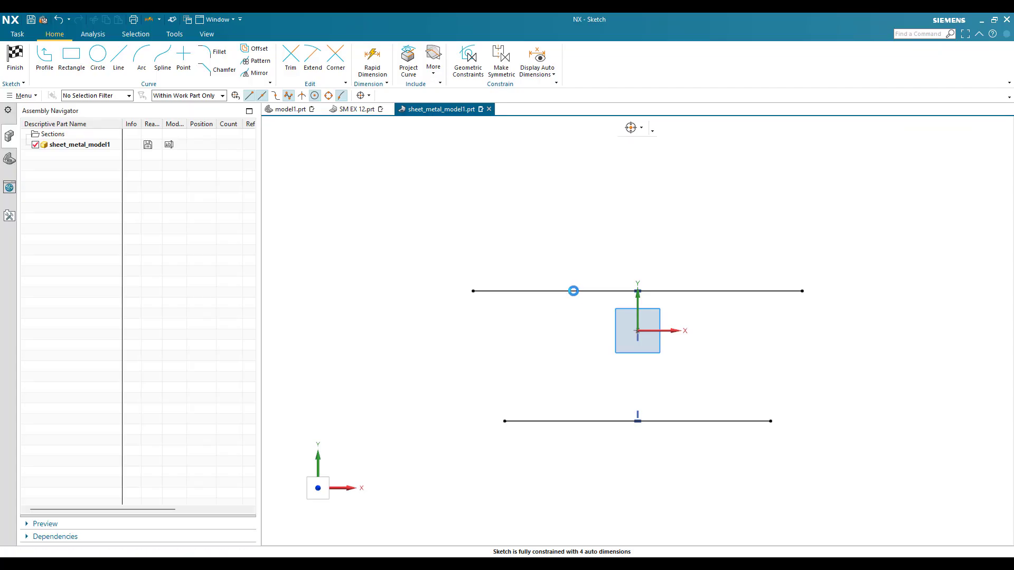
Dimension the top line to 165 and the bottom line to 180
key("d")
left_click(573, 290)
left_click(604, 231)
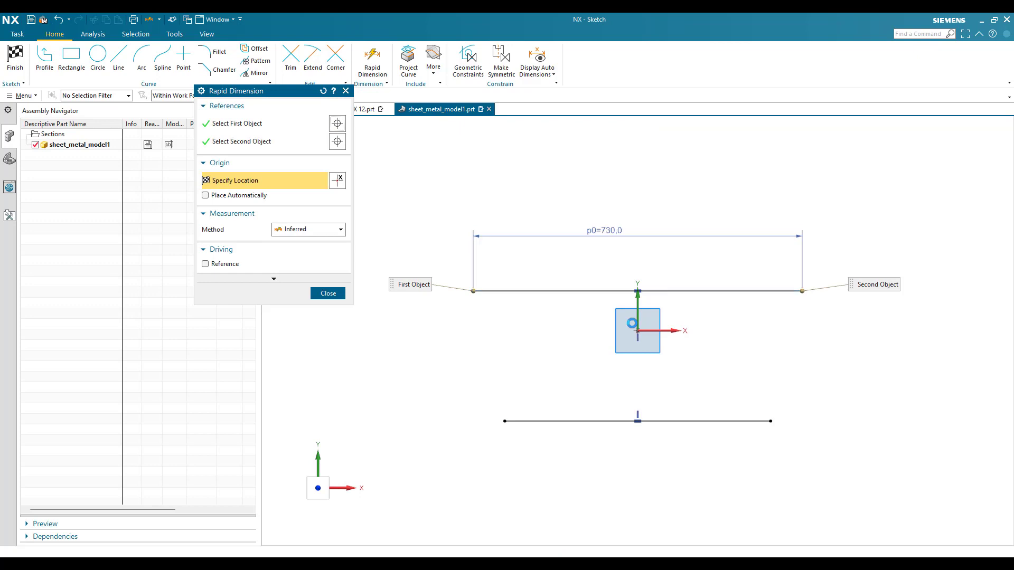
type("165")
key("Return")
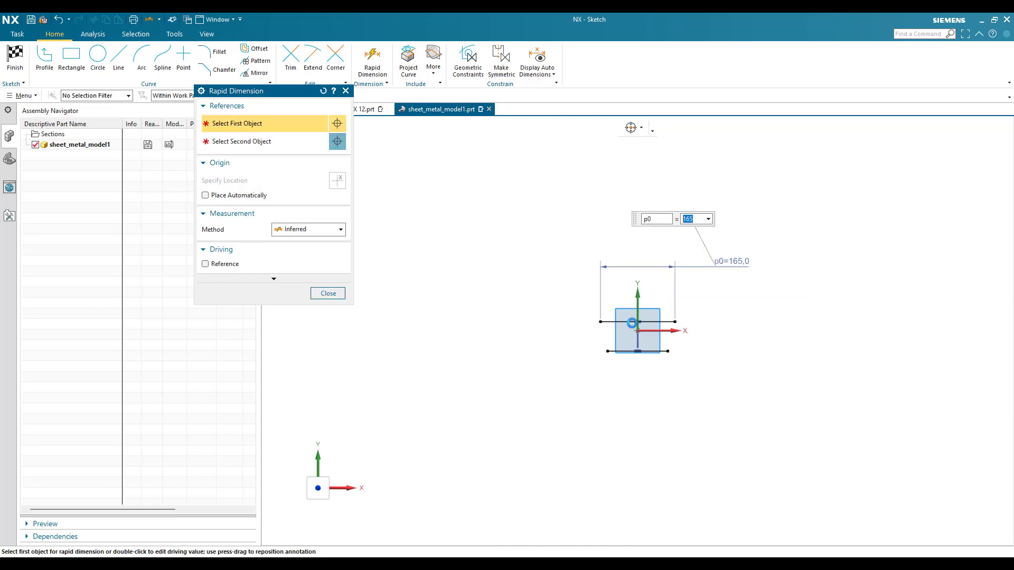
key("Escape")
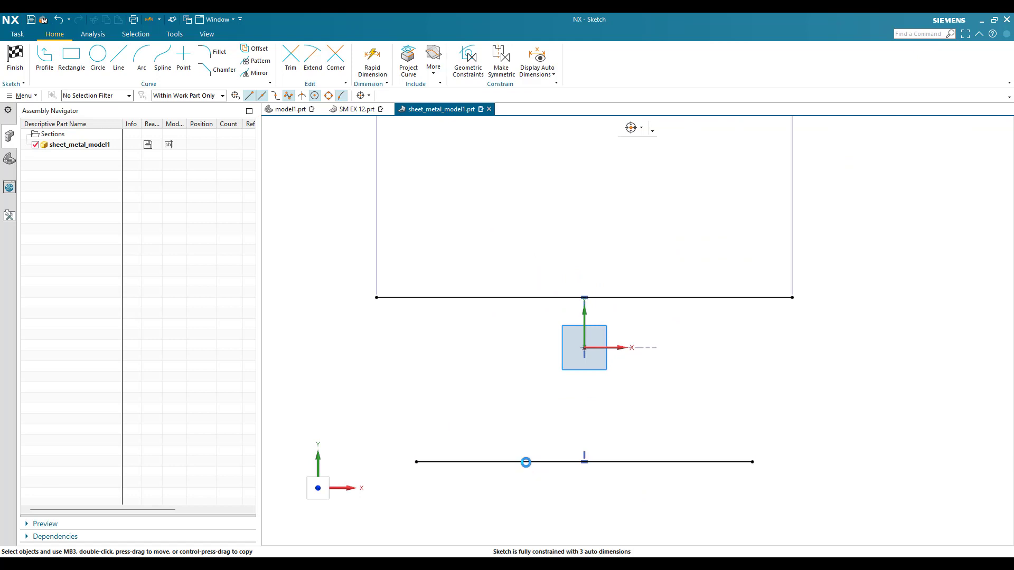
key("d")
left_click(526, 462)
left_click(551, 501)
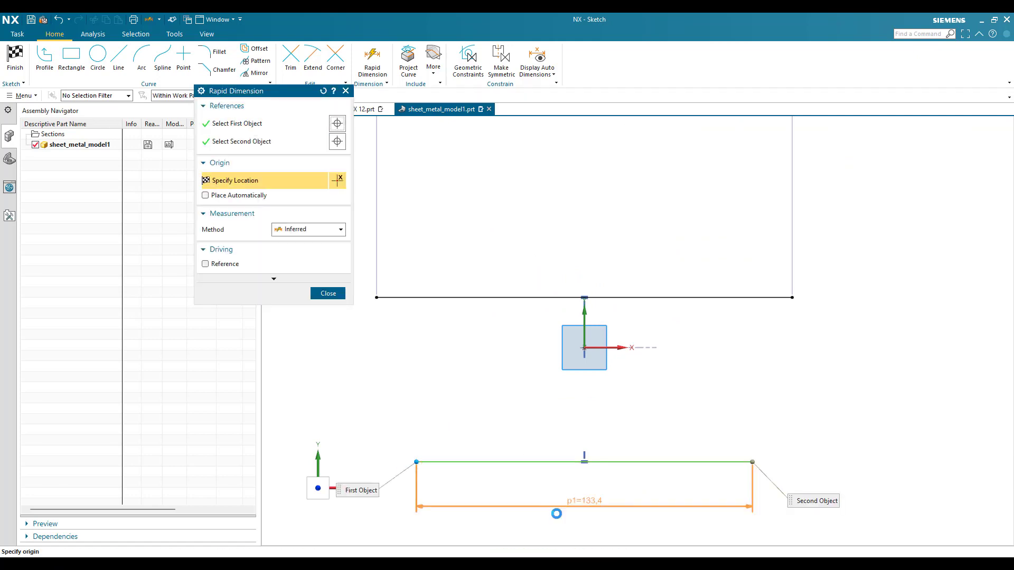
type("180")
key("Return")
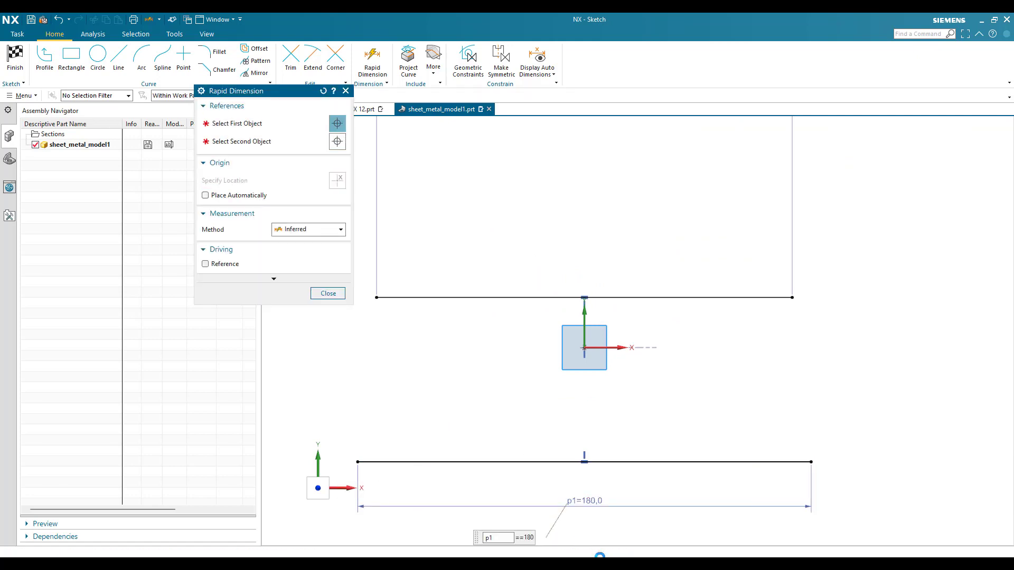
key("Escape")
Set the vertical gap between the two horizontal lines to 40
scroll(600, 392, "down", 3)
scroll(605, 439, "up", 3)
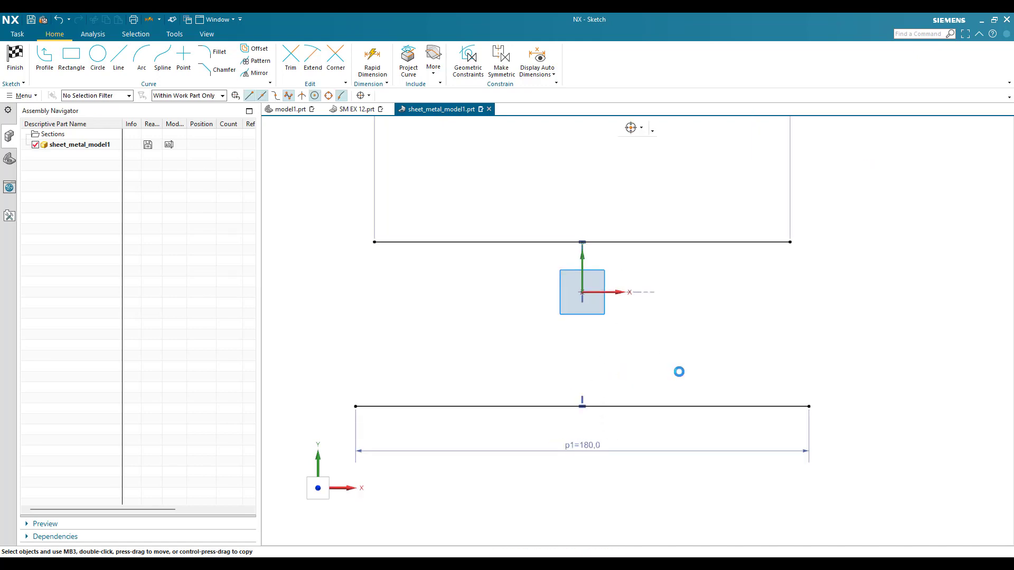
key("d")
left_click(695, 406)
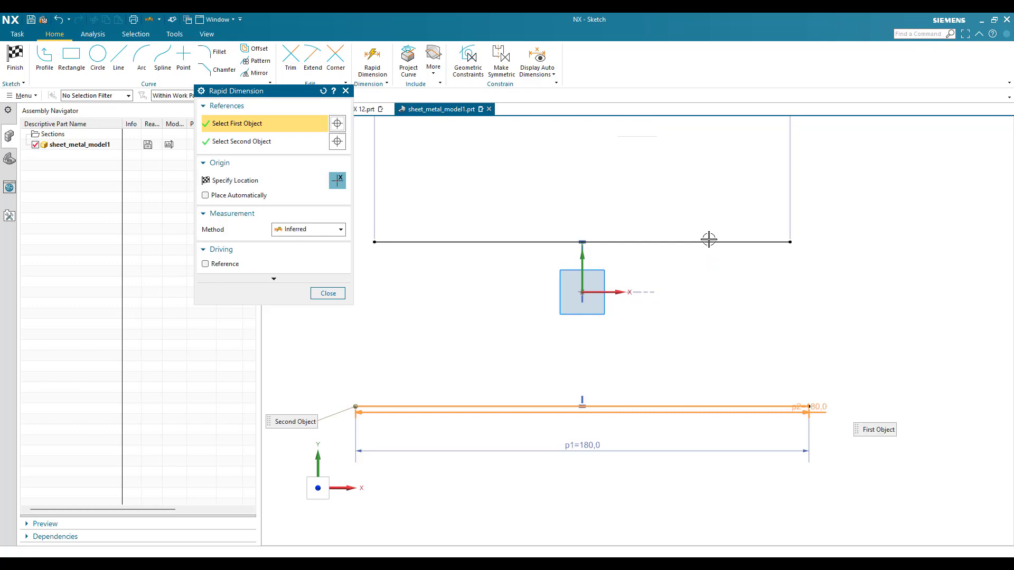
left_click(709, 242)
left_click(877, 381)
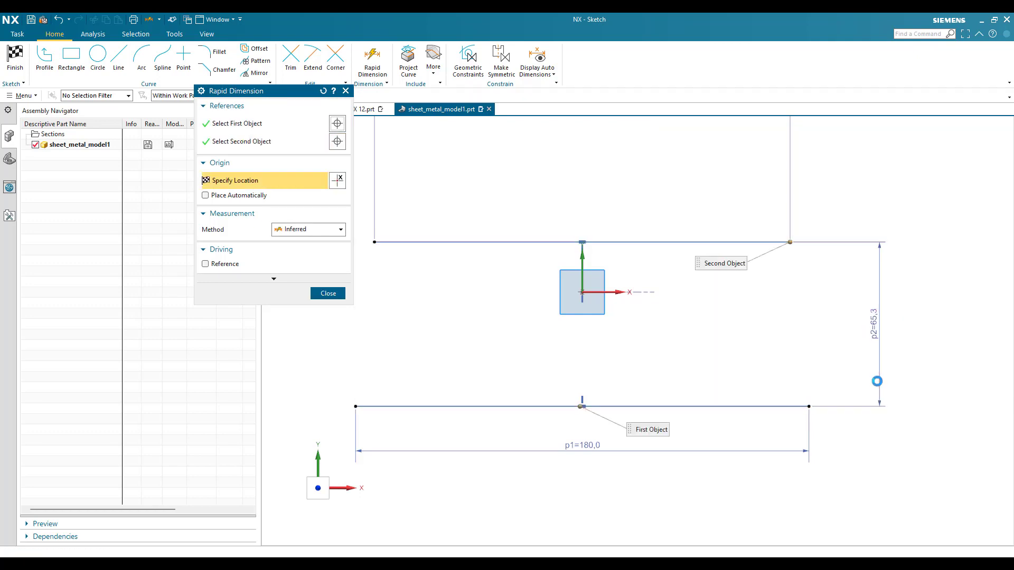
type("40")
key("Return")
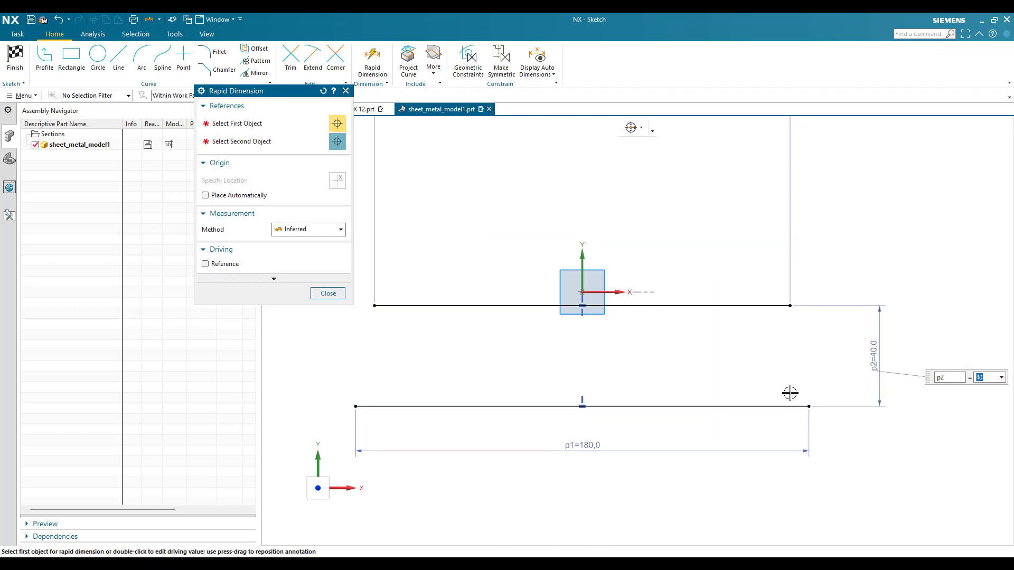
left_click(328, 294)
Move the lines up and dimension the bottom line 20 below the horizontal axis
mouse_move(494, 306)
left_mouse_down()
mouse_move(498, 257)
mouse_move(516, 290)
left_mouse_up()
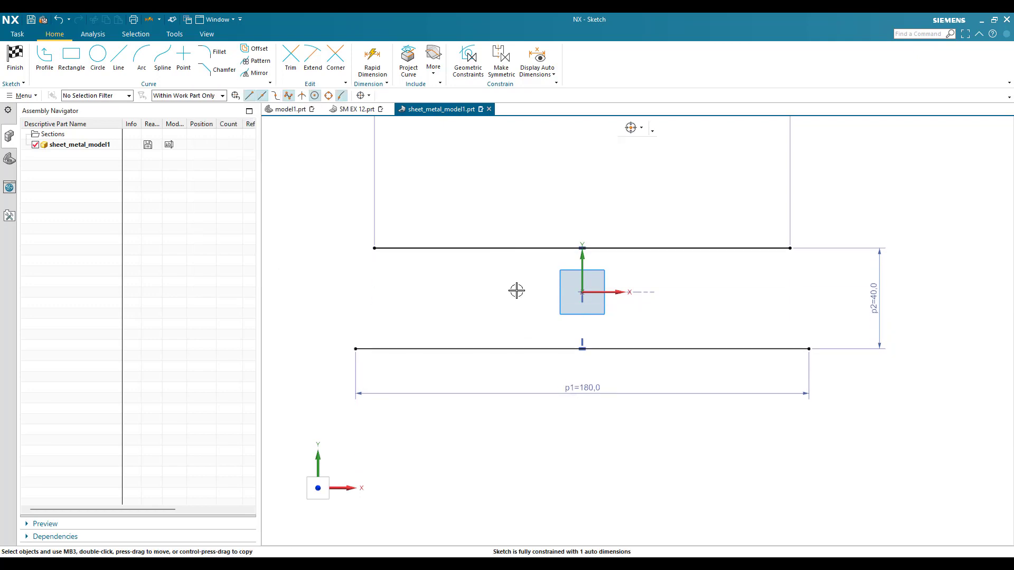
key("d")
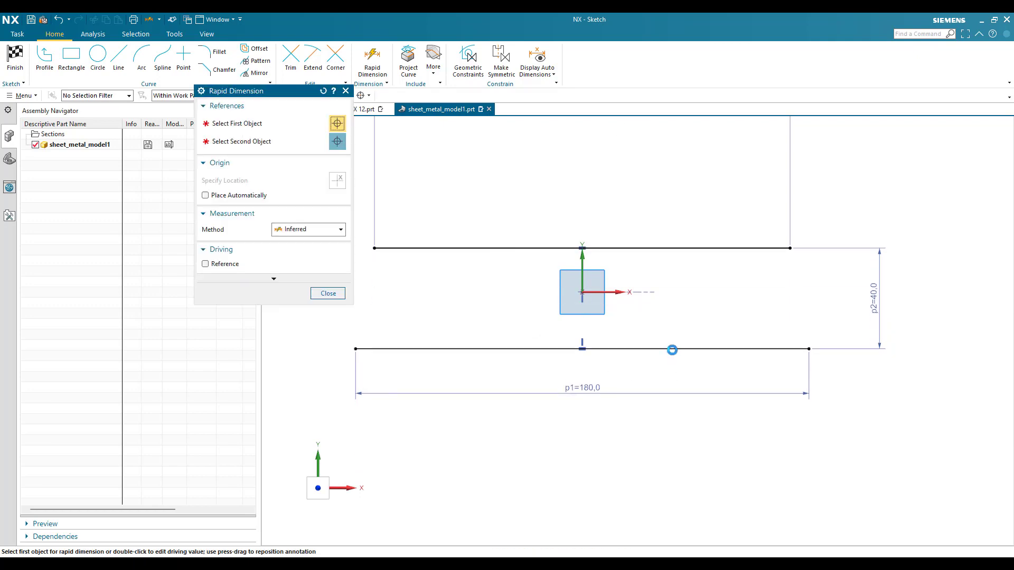
left_click(671, 349)
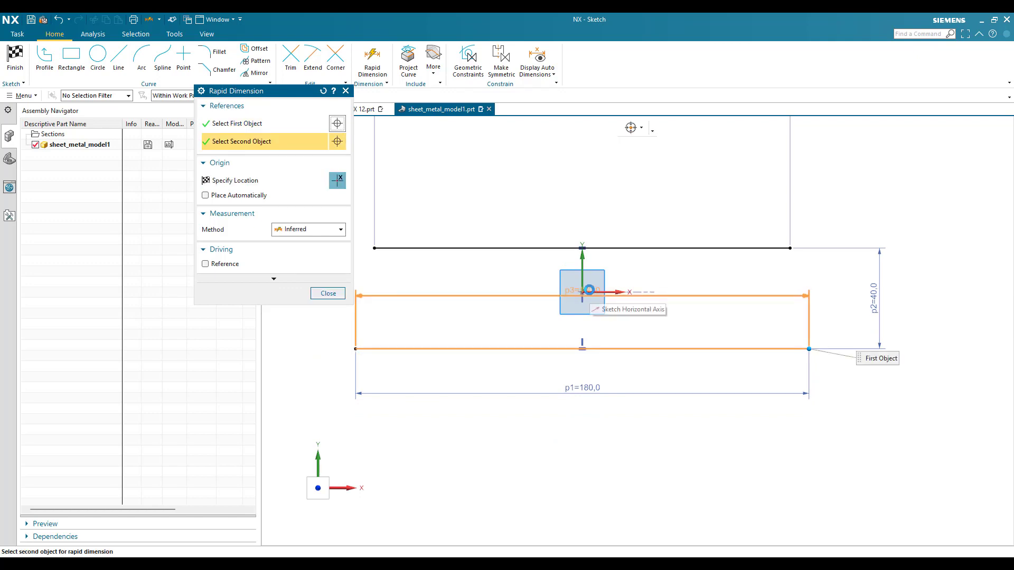
left_click(839, 303)
left_click(839, 306)
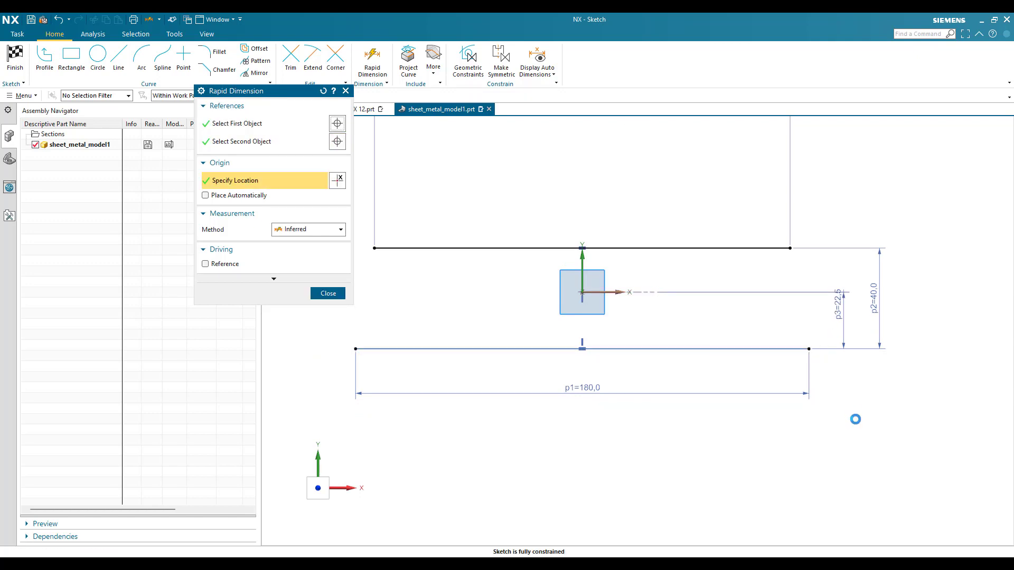
middle_click(856, 419)
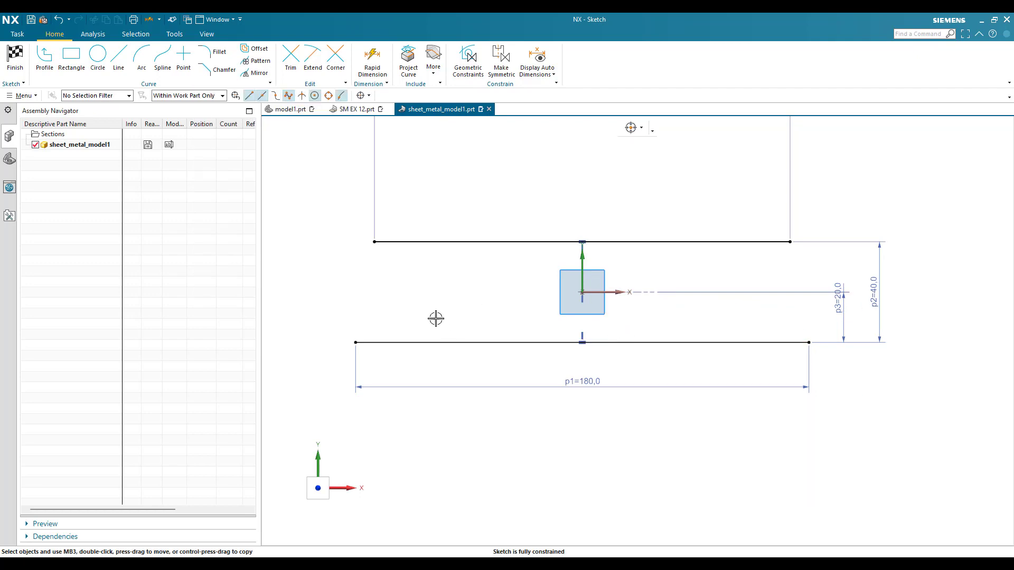
left_click(118, 58)
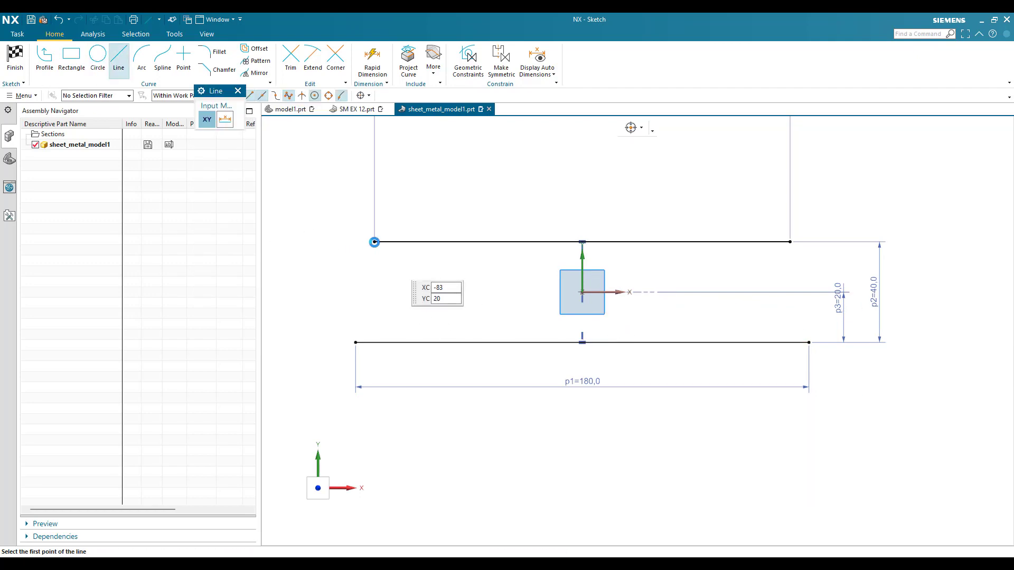
Draw two slanted end lines joining the horizontal lines' ends, closing the trapezoid
left_click(375, 242)
left_click(355, 343)
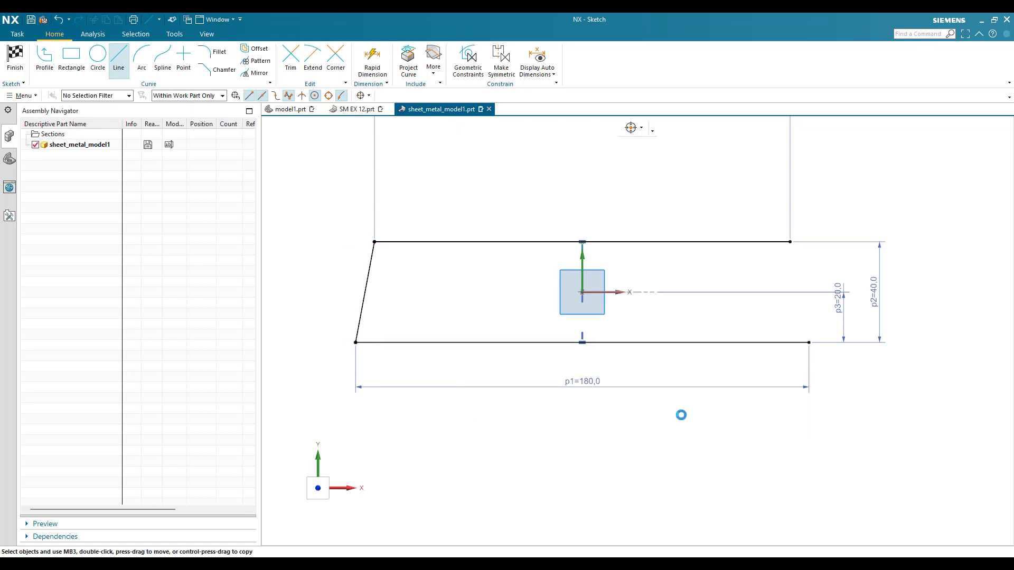
left_click(790, 243)
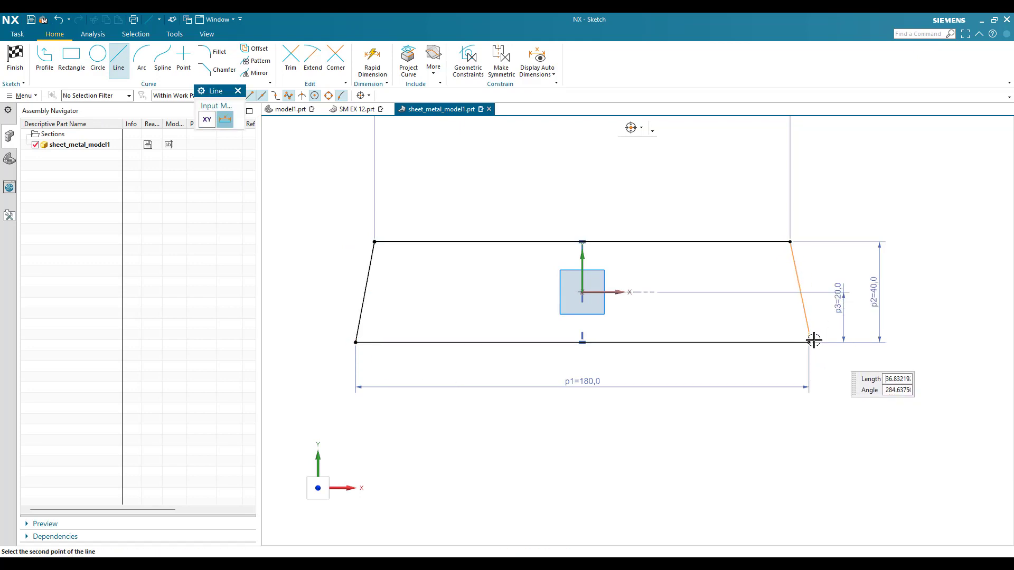
left_click(810, 344)
key("Escape")
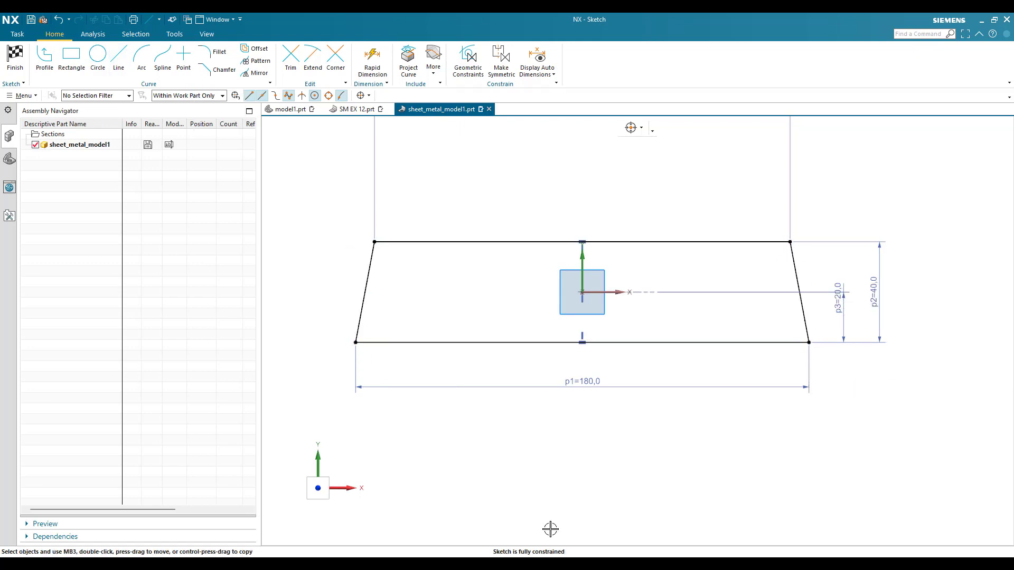
Finish the sketch, fit it in view, and check the PDF drawing
left_click(12, 61)
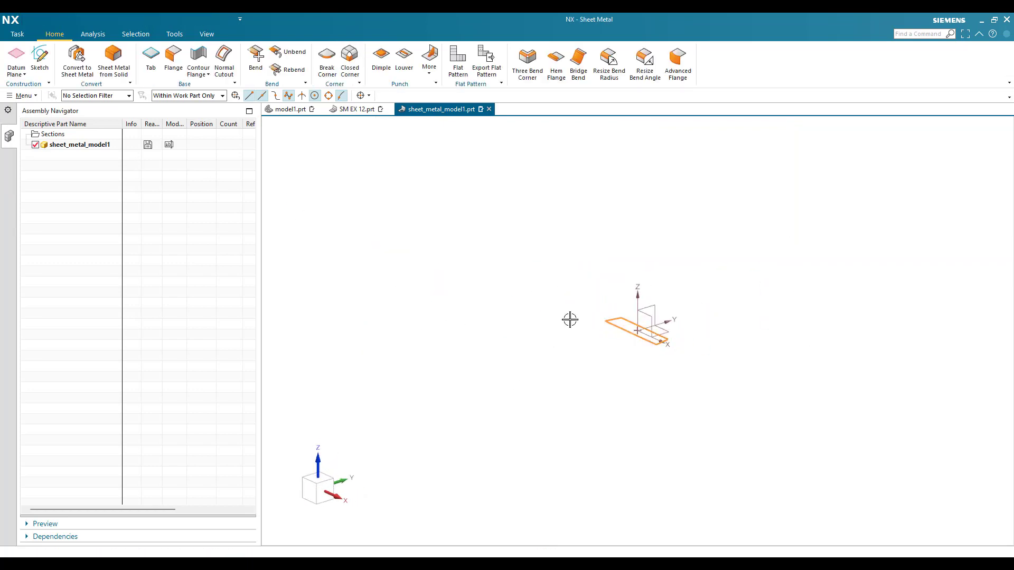
key("ctrl+f")
key("alt+Tab")
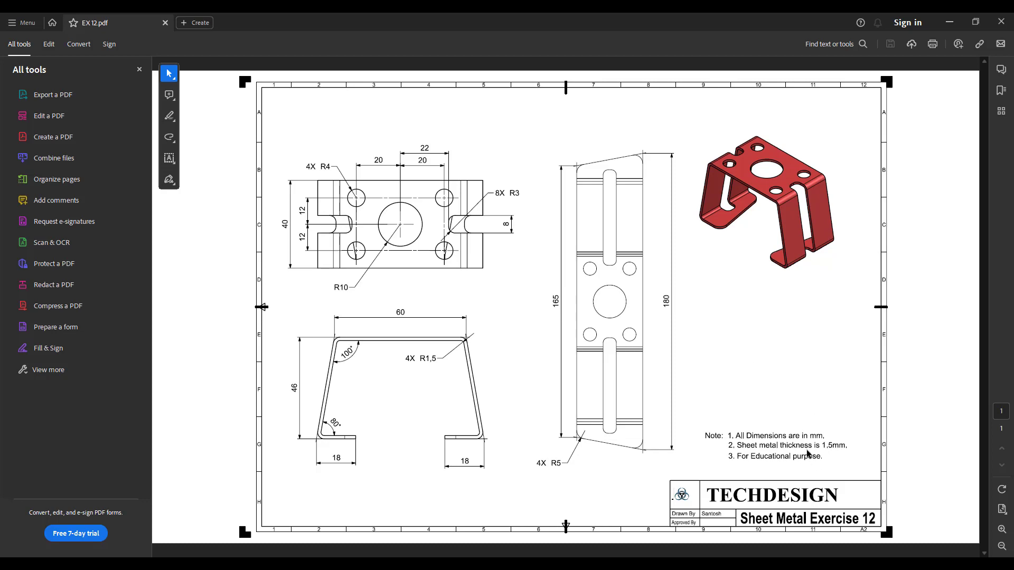
key("alt+Tab")
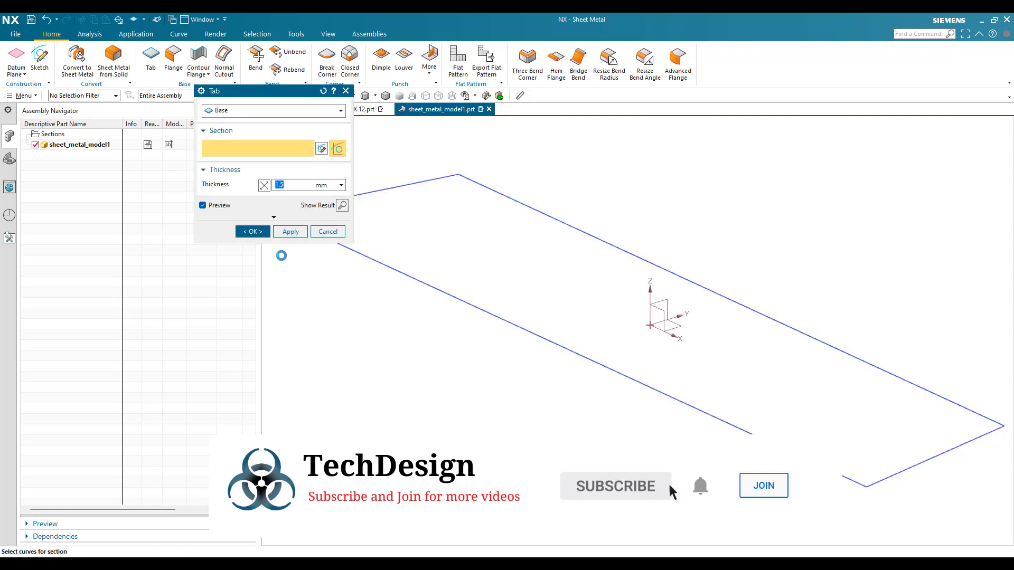
Create a 1.5 mm thick base Tab from the trapezoid sketch and orbit to inspect it
scroll(579, 308, "down", 3)
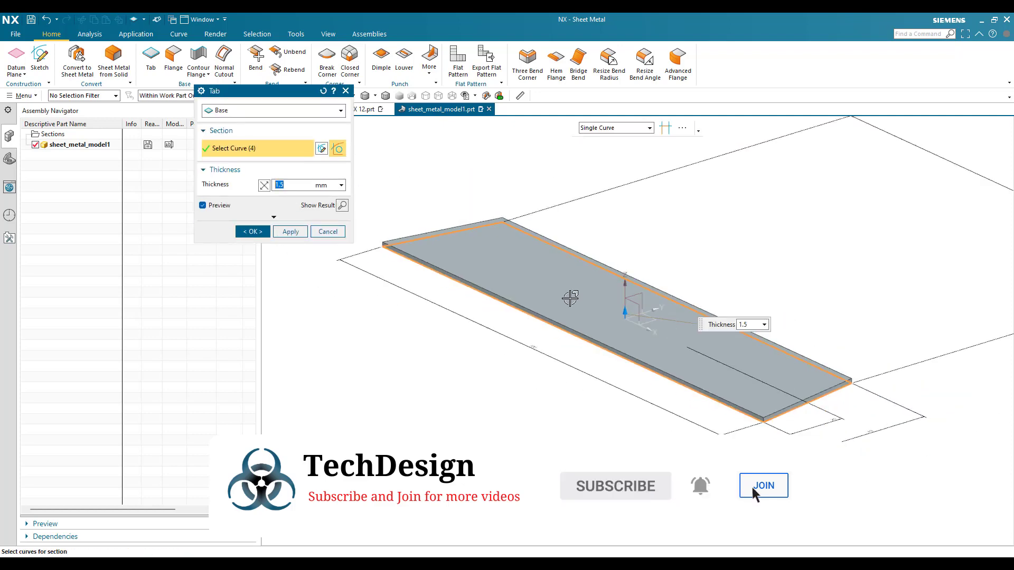
left_click(10, 160)
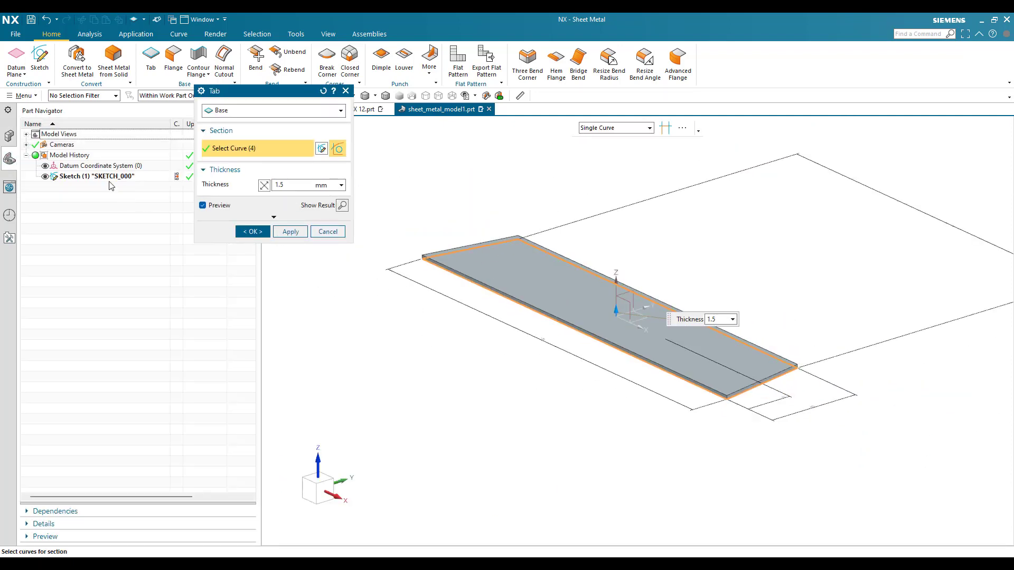
left_click(258, 232)
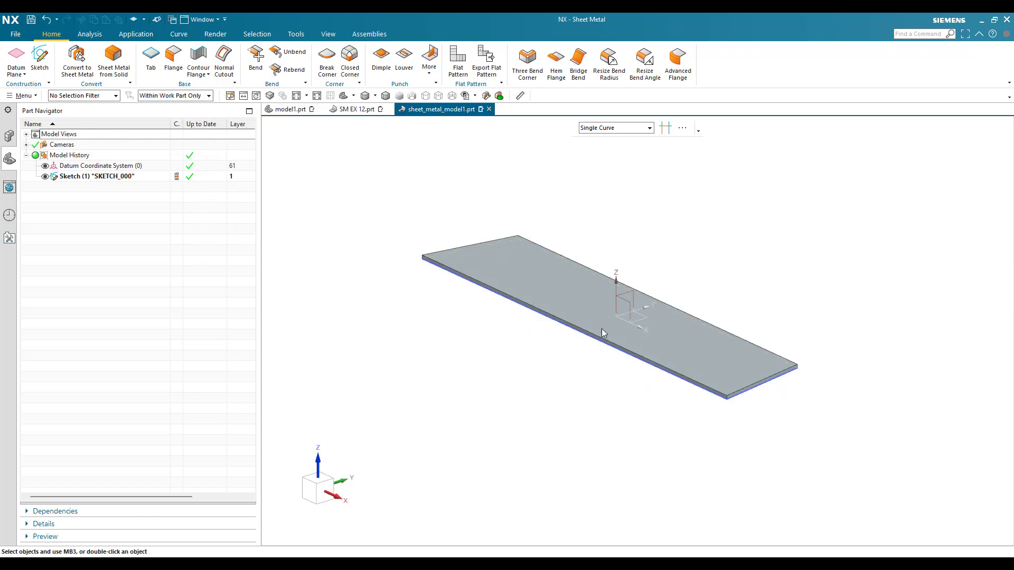
scroll(581, 306, "up", 3)
scroll(574, 298, "down", 3)
left_click(553, 337)
middle_click_drag(553, 337, 579, 357)
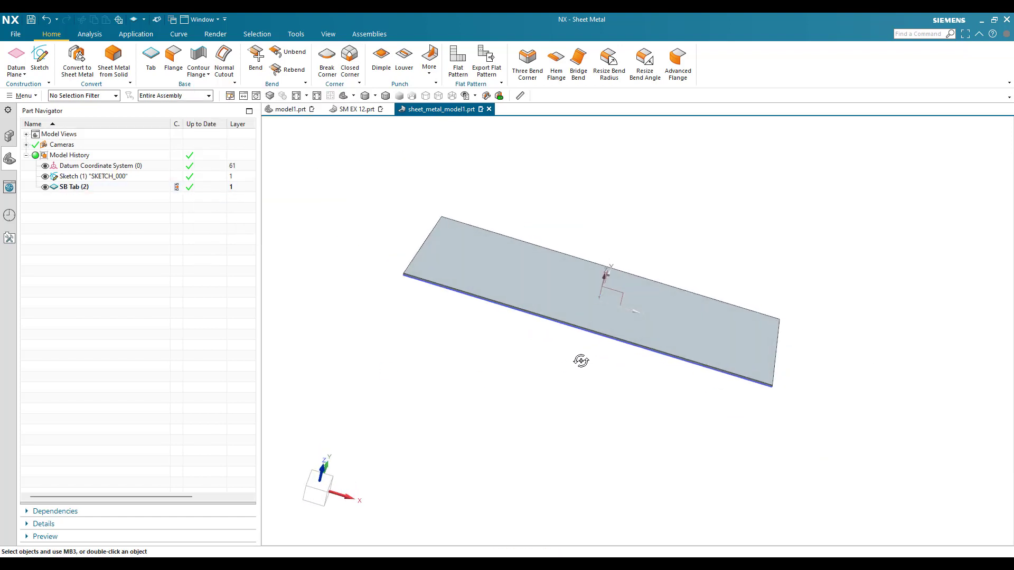
key("alt+Tab")
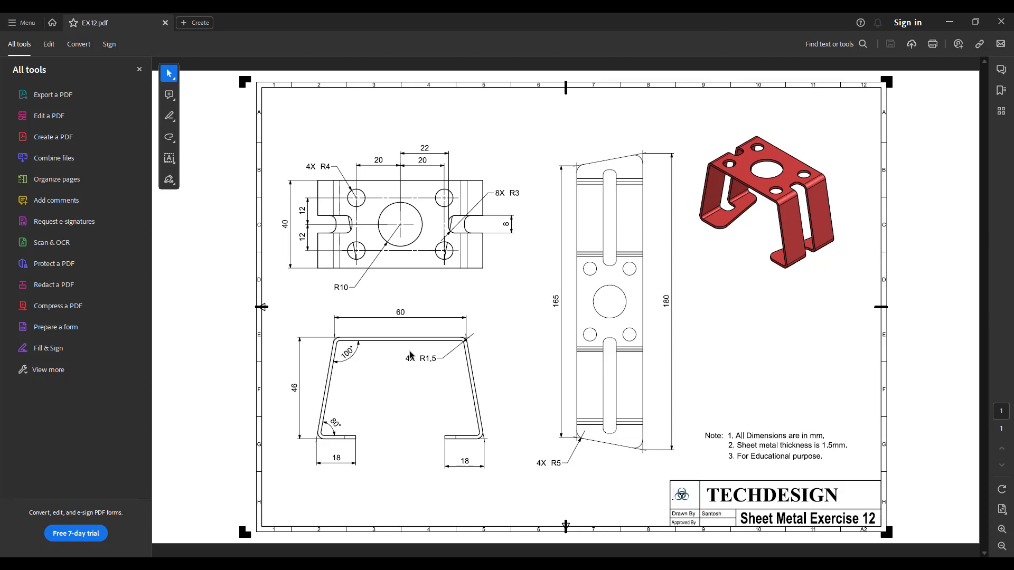
key("alt+Tab")
key("alt+Tab")
key("alt+Tab")
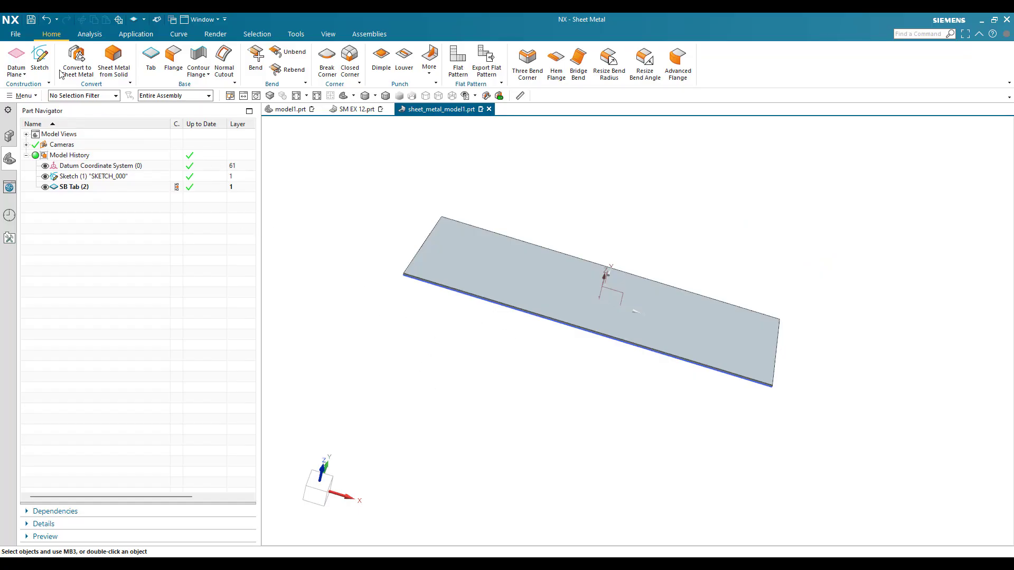
Start a sketch on the plate's top face and draw two vertical lines across it
left_click(40, 59)
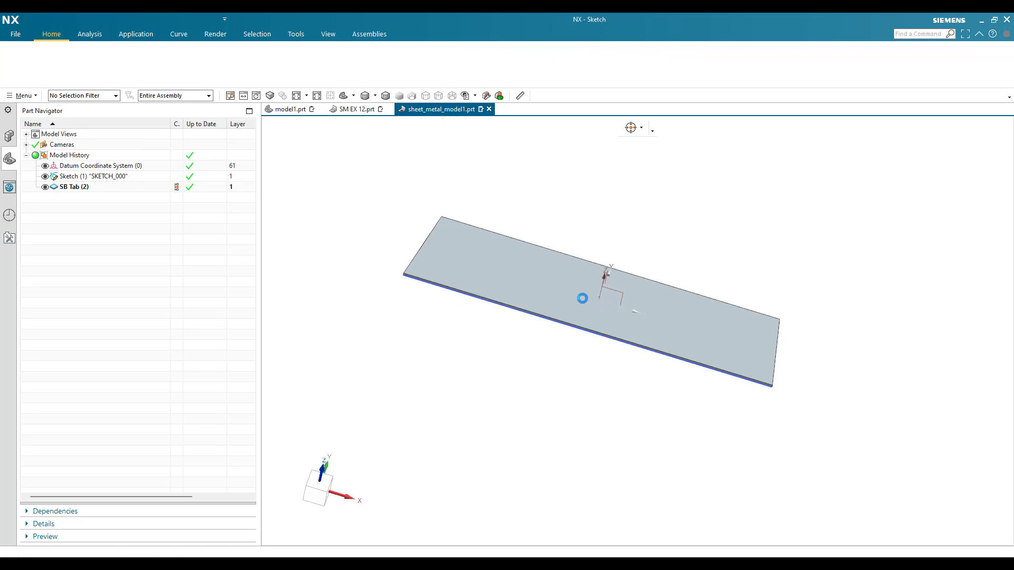
left_click(544, 334)
middle_click(553, 344)
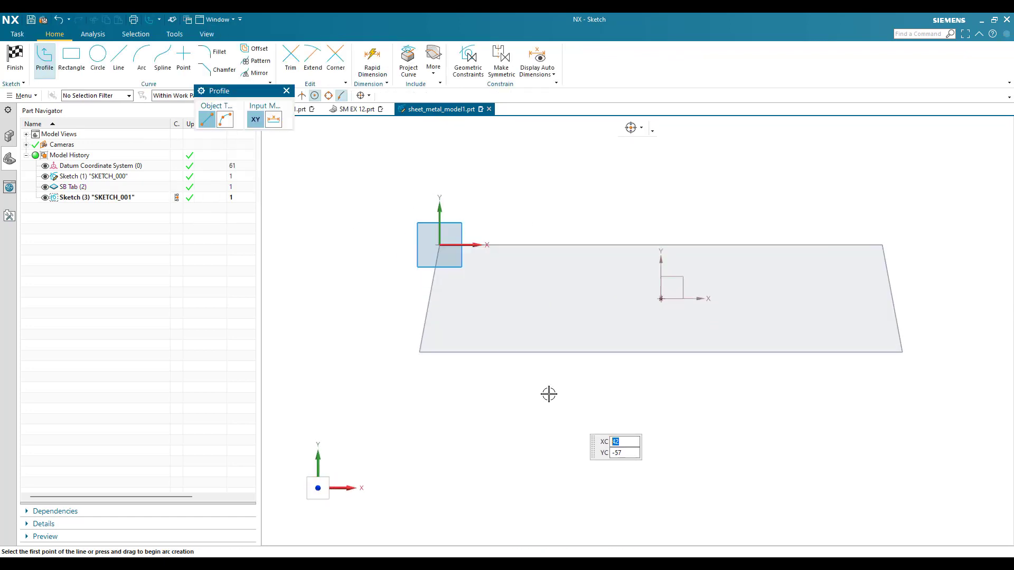
left_click(119, 58)
left_click(574, 238)
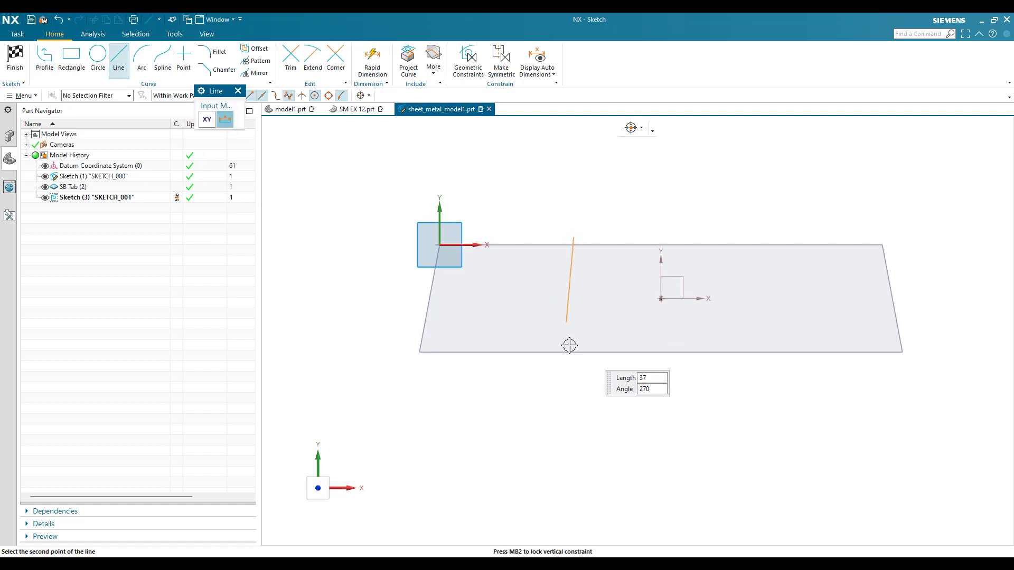
left_click(574, 371)
left_click(724, 222)
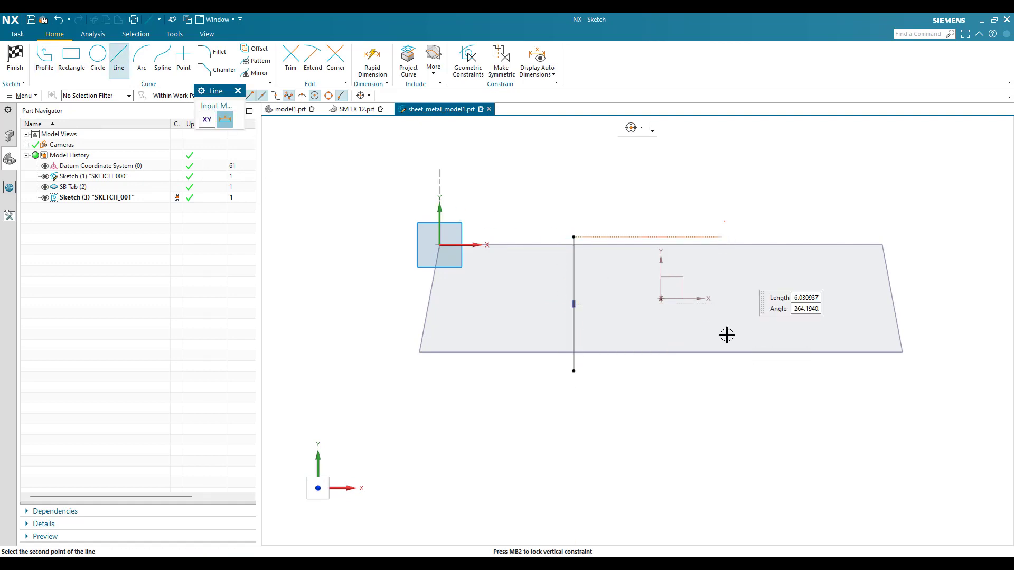
left_click(724, 384)
key("Escape")
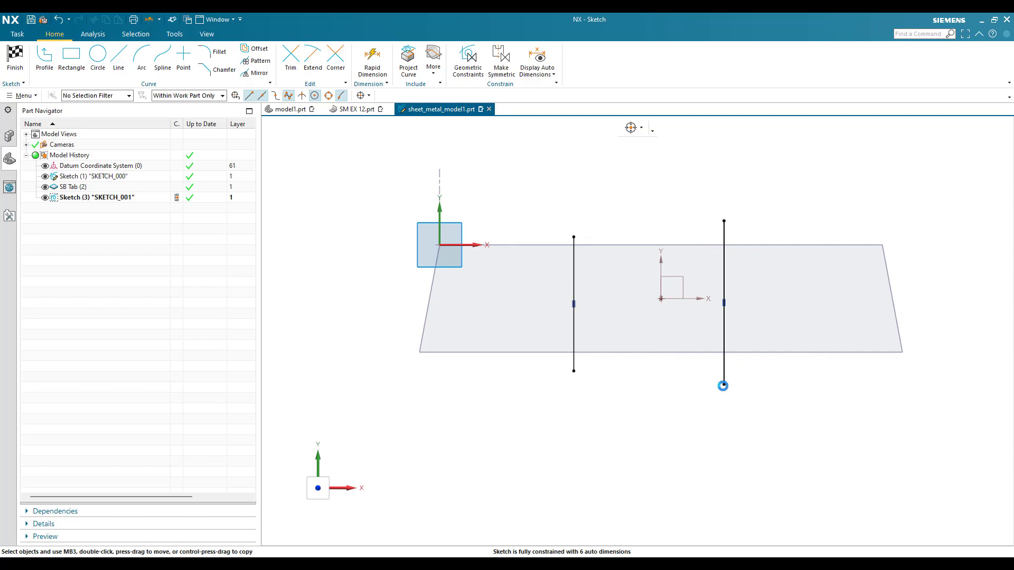
Dimension the two vertical bend lines 60 apart
key("d")
left_click(724, 384)
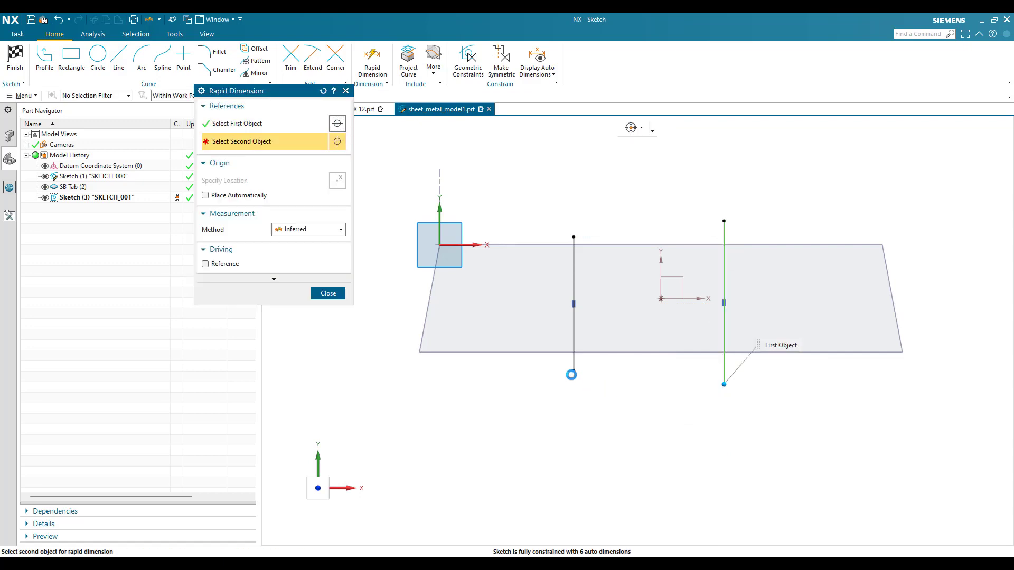
left_click(617, 412)
type("60")
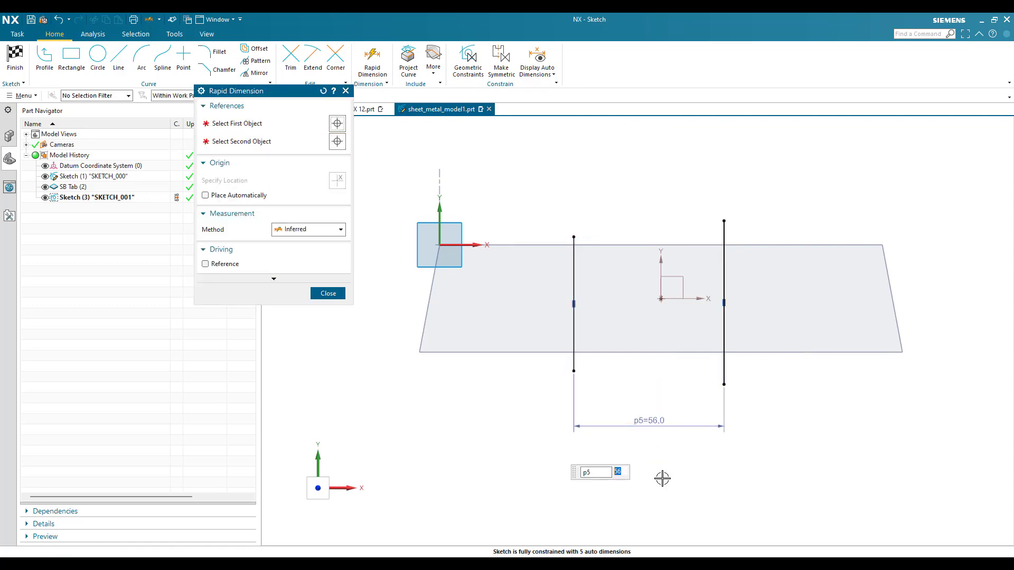
key("Return")
key("Escape")
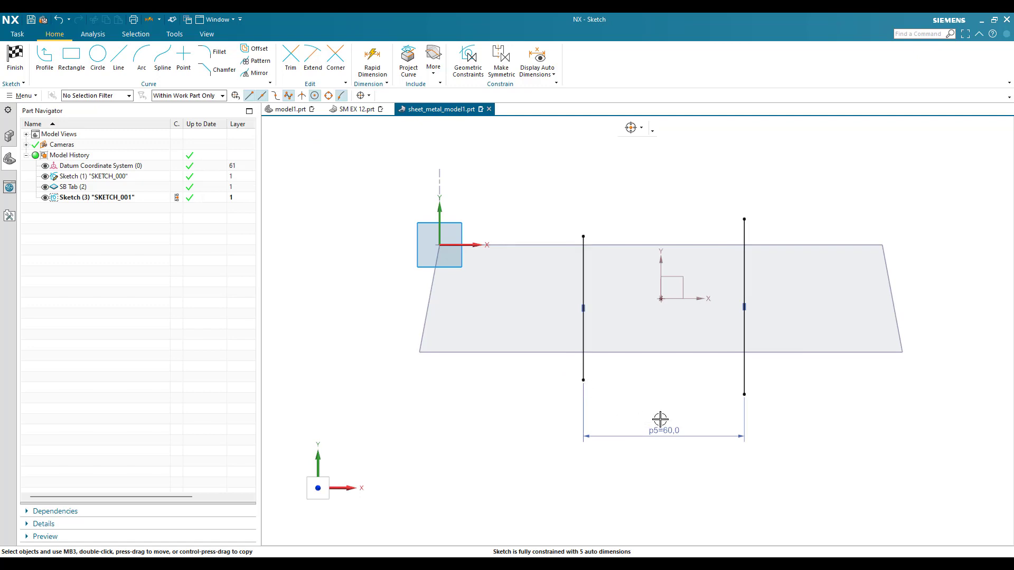
Dimension the left line 30 from the vertical axis and finish the sketch
left_click(583, 380)
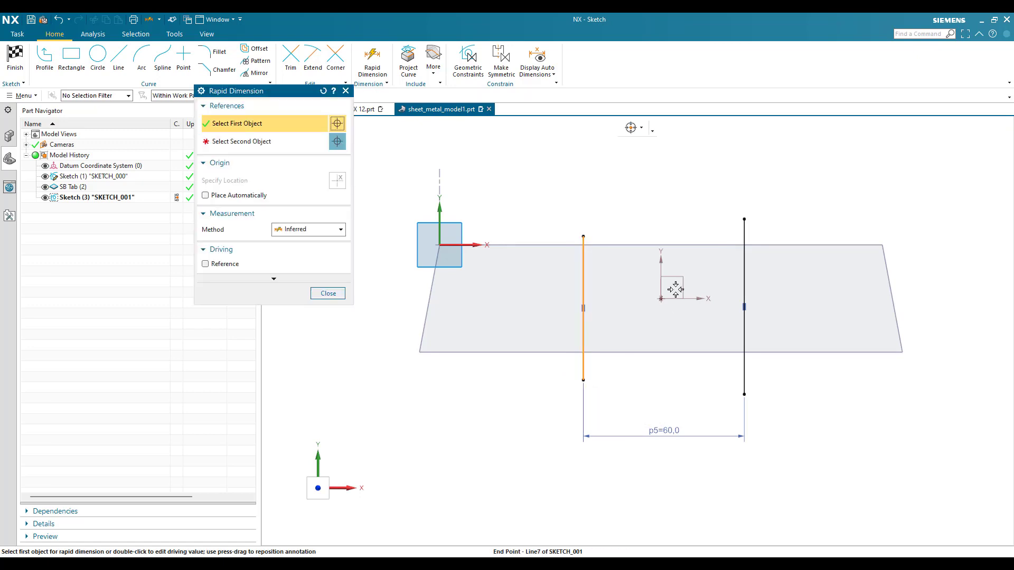
left_click(661, 398)
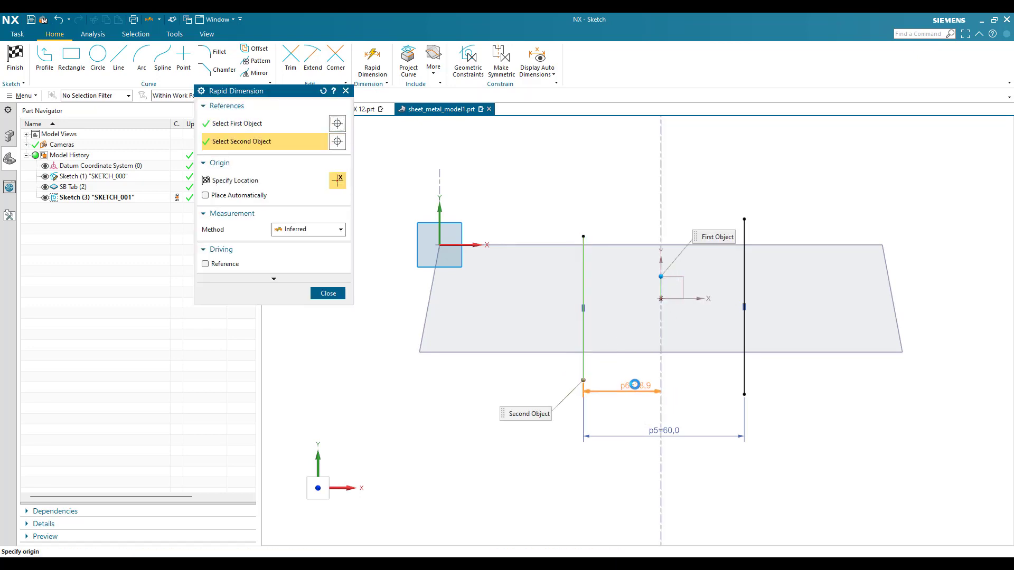
left_click(636, 385)
type("30")
key("Return")
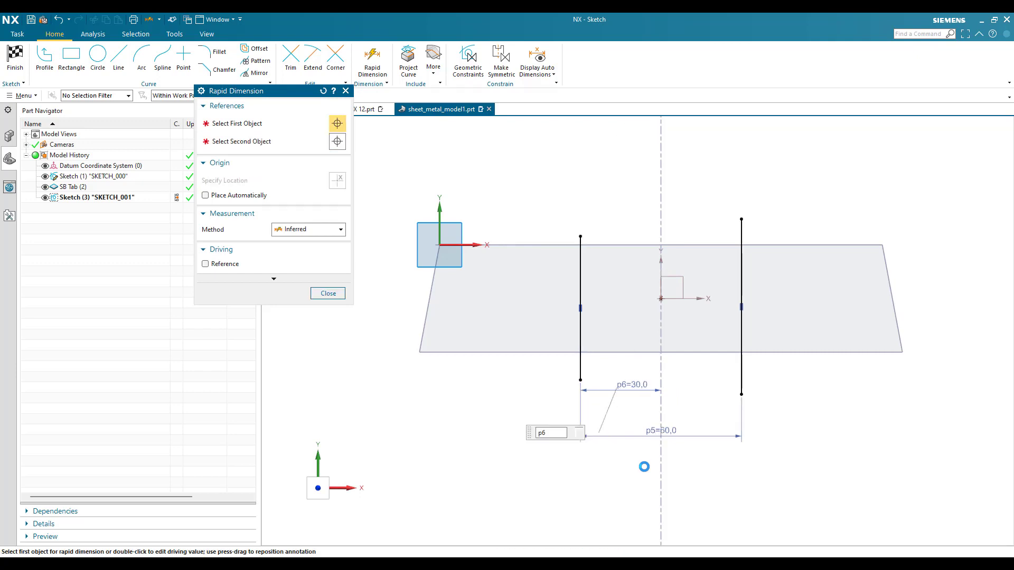
key("Escape")
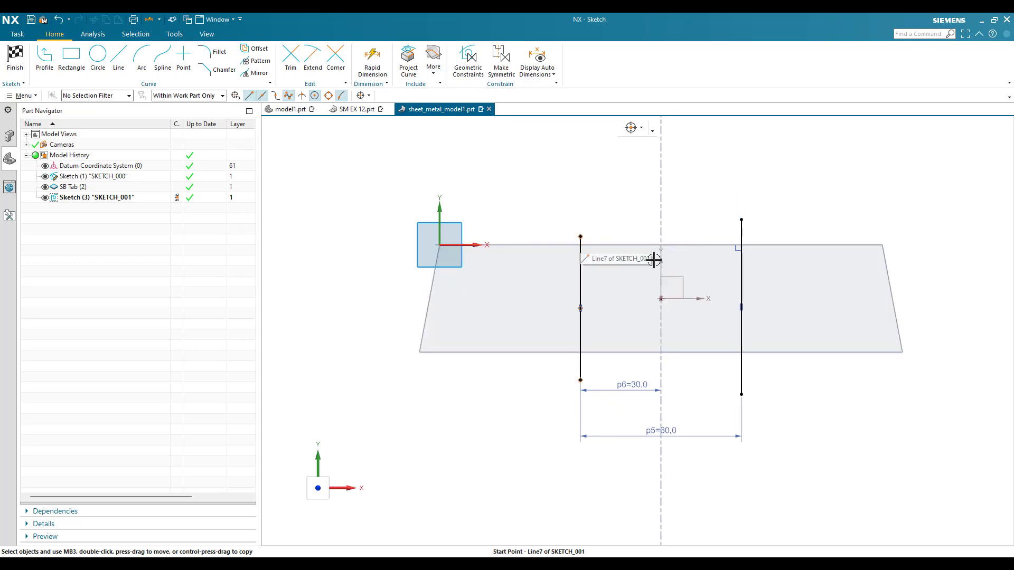
left_click(15, 57)
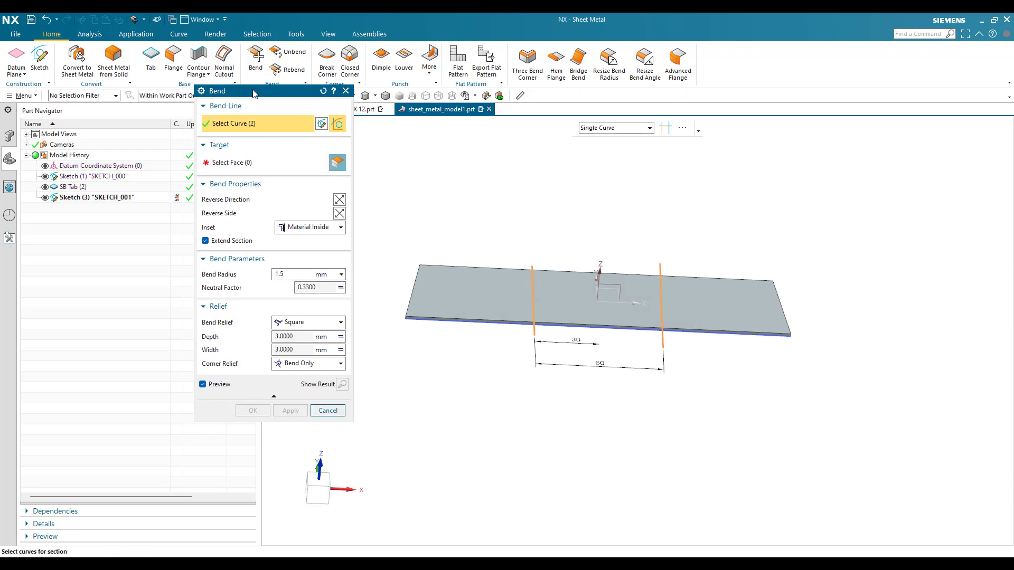
Select the sheet face and left bend line, reversing side and direction to bend downward
left_click_drag(253, 94, 242, 142)
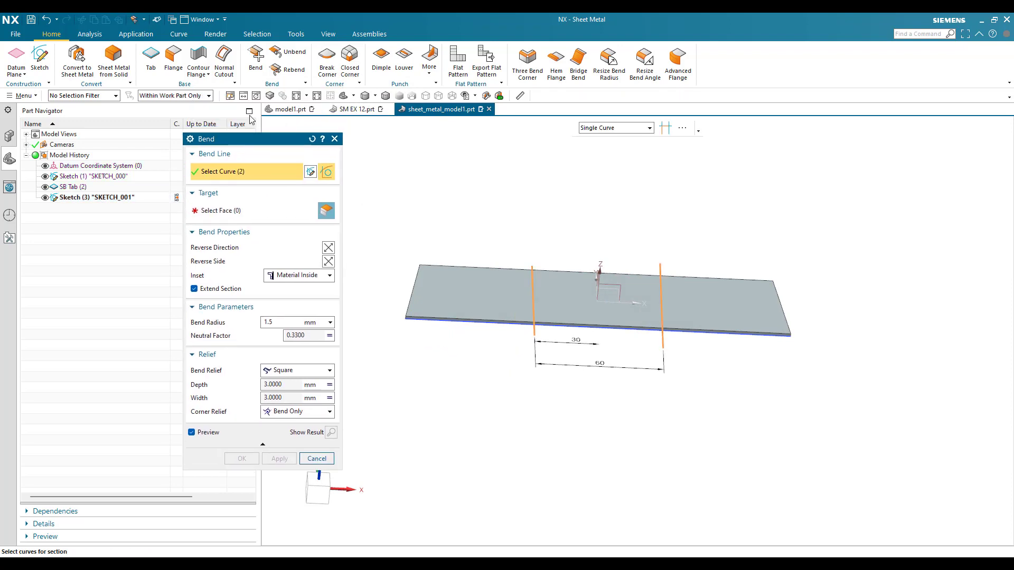
left_click(530, 332)
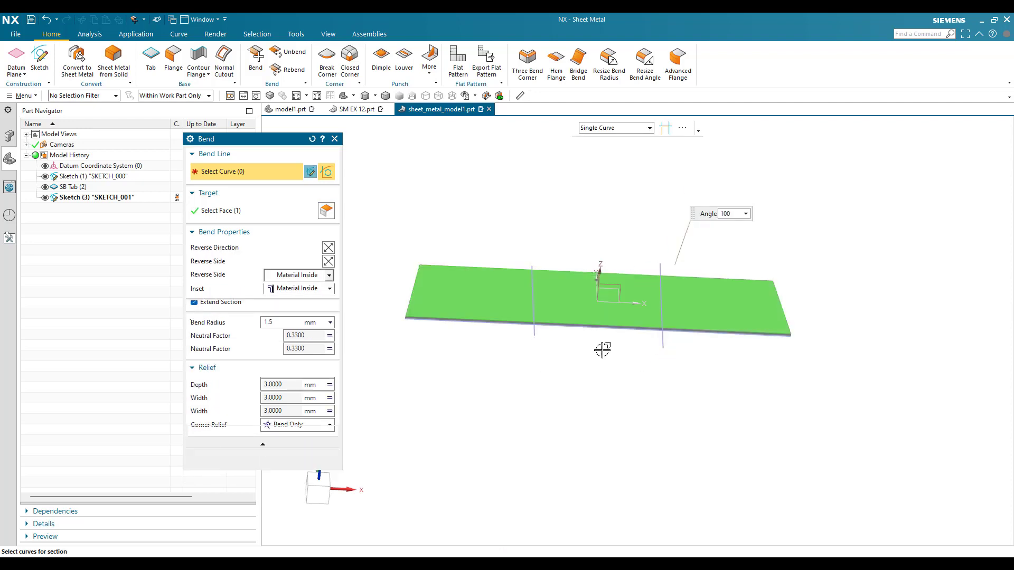
left_click(533, 332)
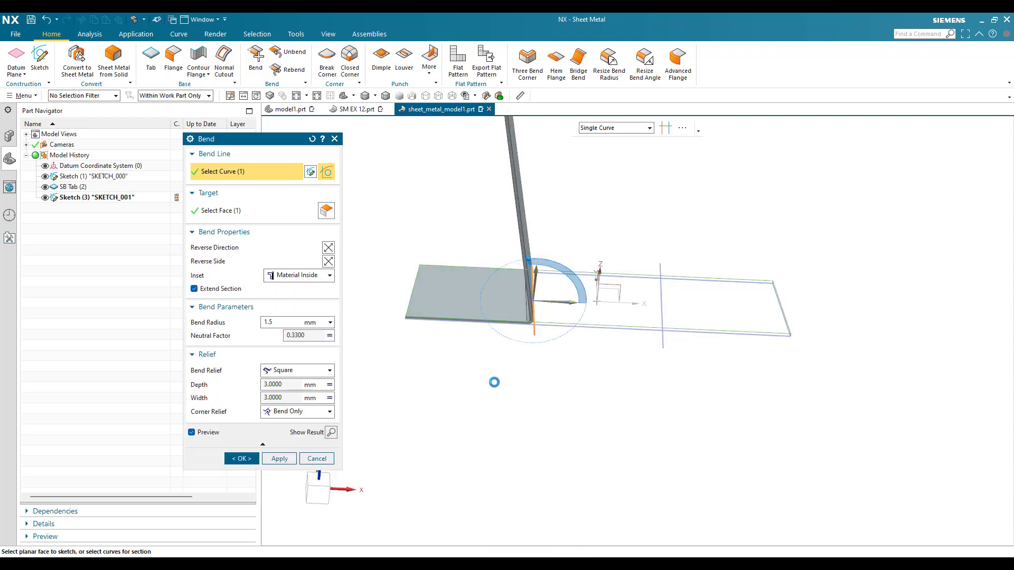
left_click(328, 276)
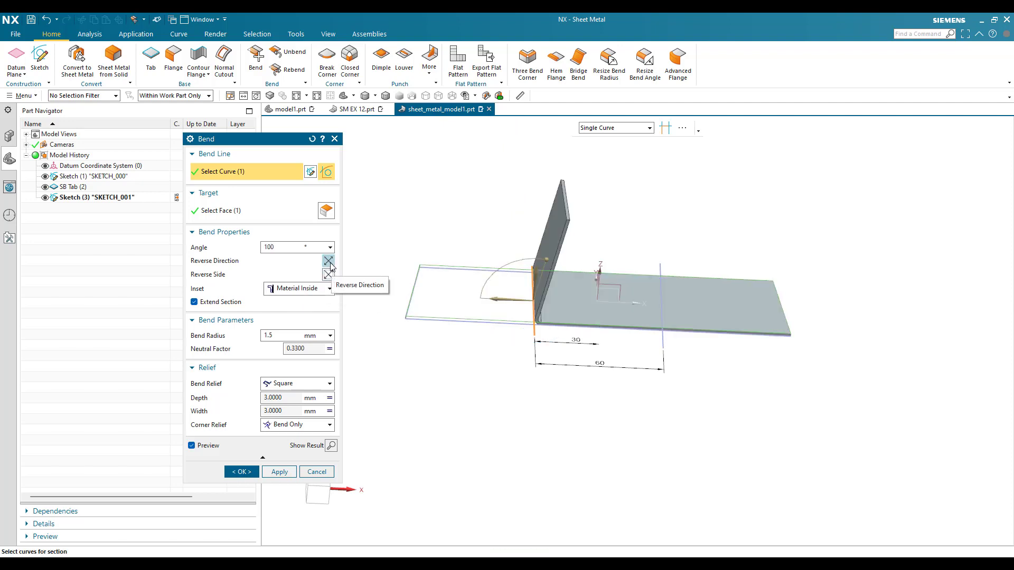
left_click(328, 262)
scroll(516, 351, "down", 3)
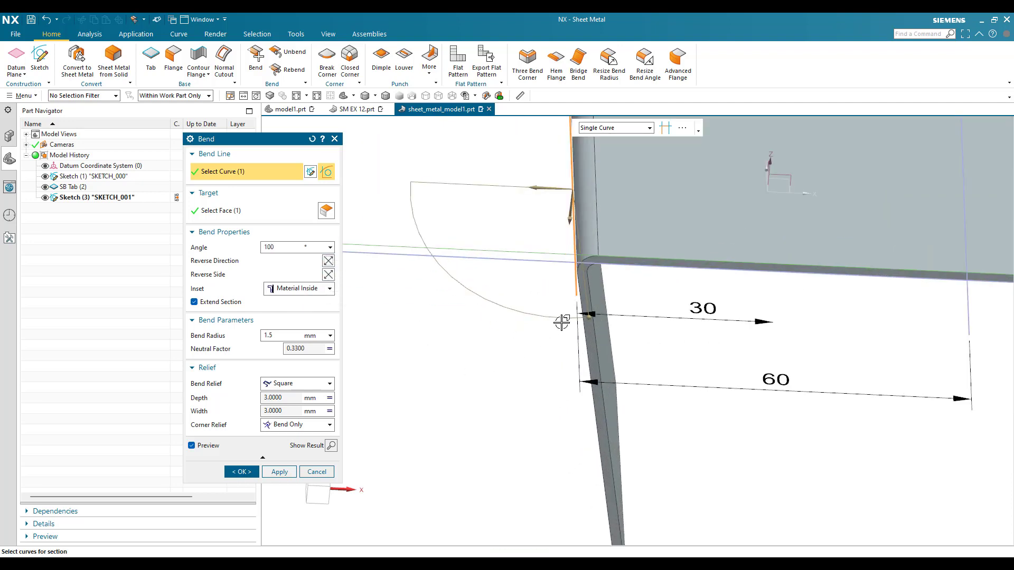
Set the bend angle to 80° and apply the bend
left_click(302, 248)
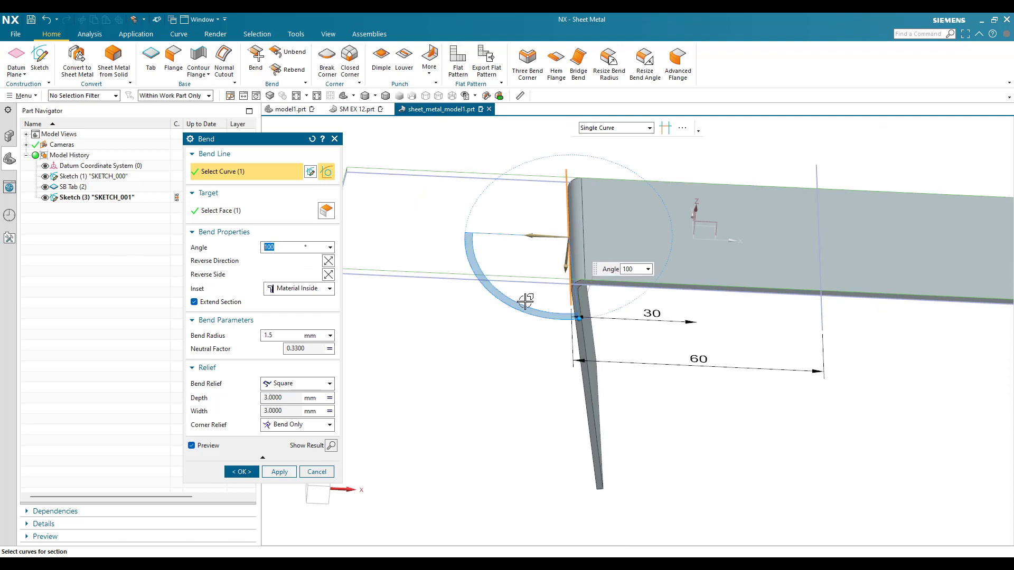
middle_click_drag(516, 329, 518, 310)
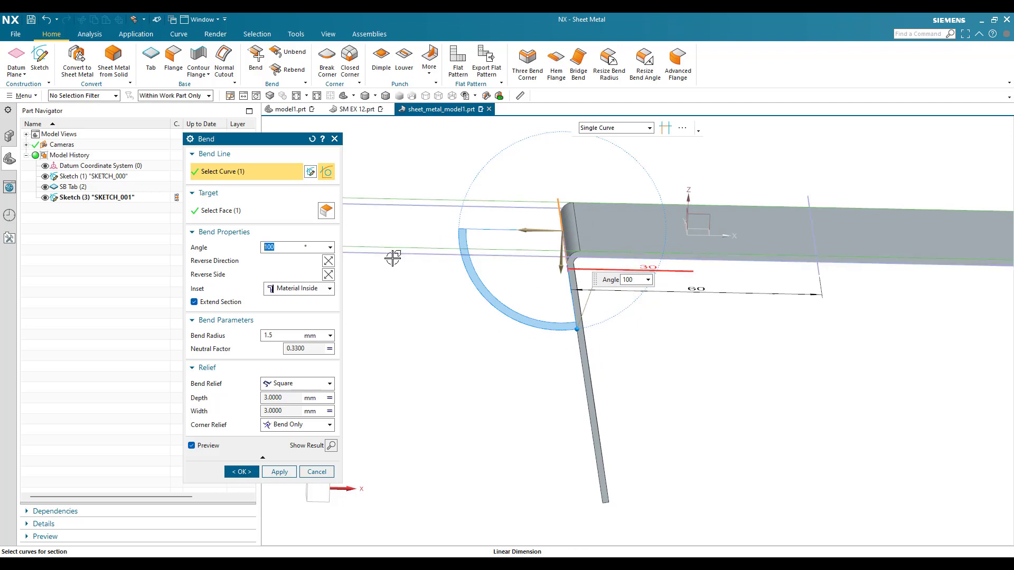
key("Return")
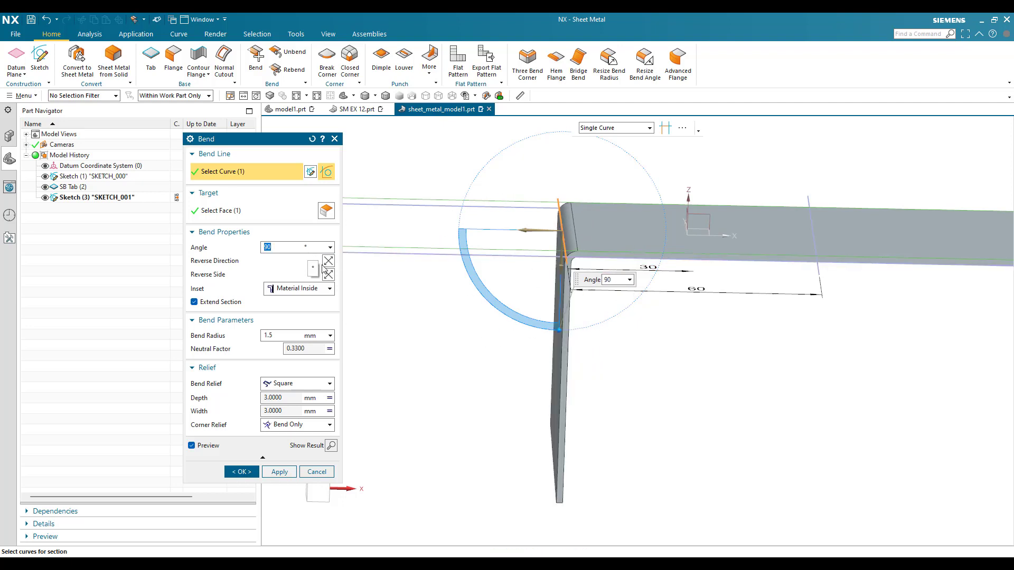
key("ctrl+alt+f")
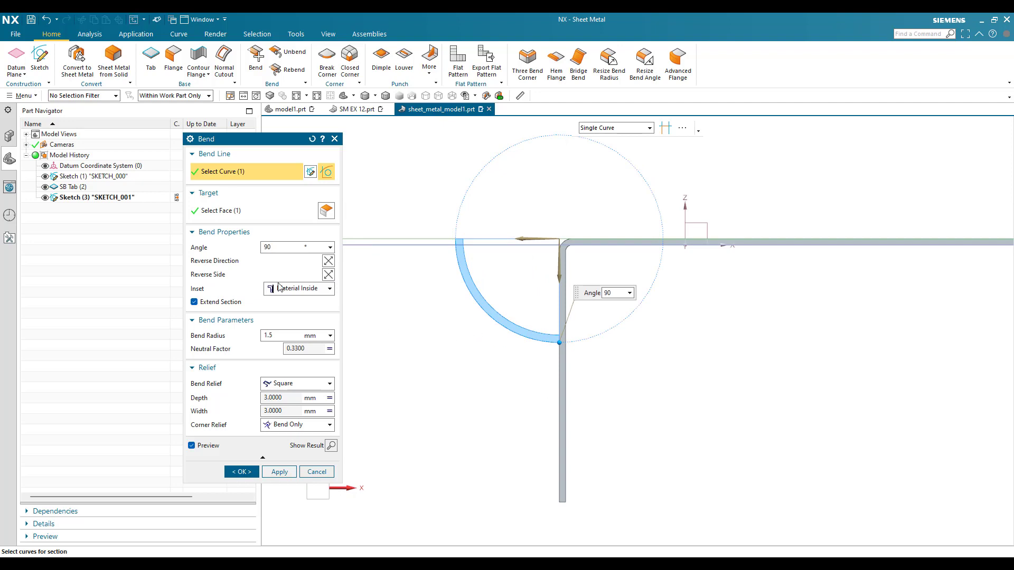
type("80")
key("Return")
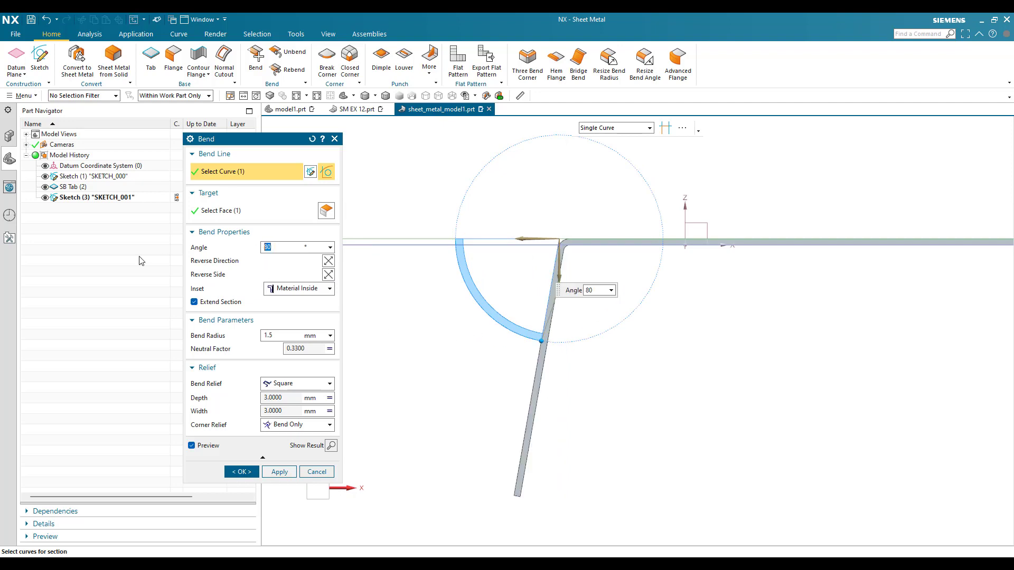
middle_click_drag(467, 203, 500, 235)
scroll(491, 243, "up", 5)
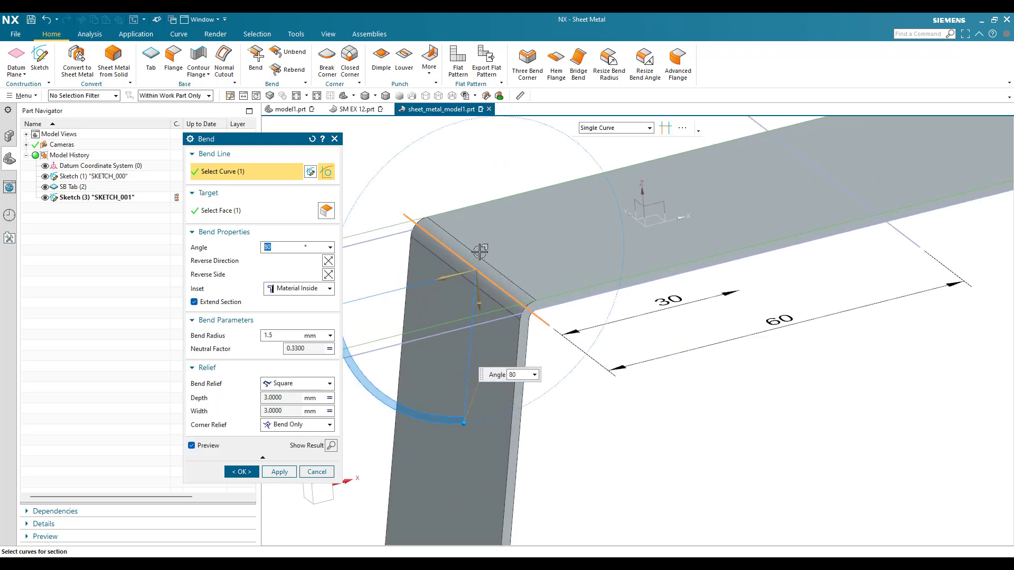
scroll(486, 338, "down", 4)
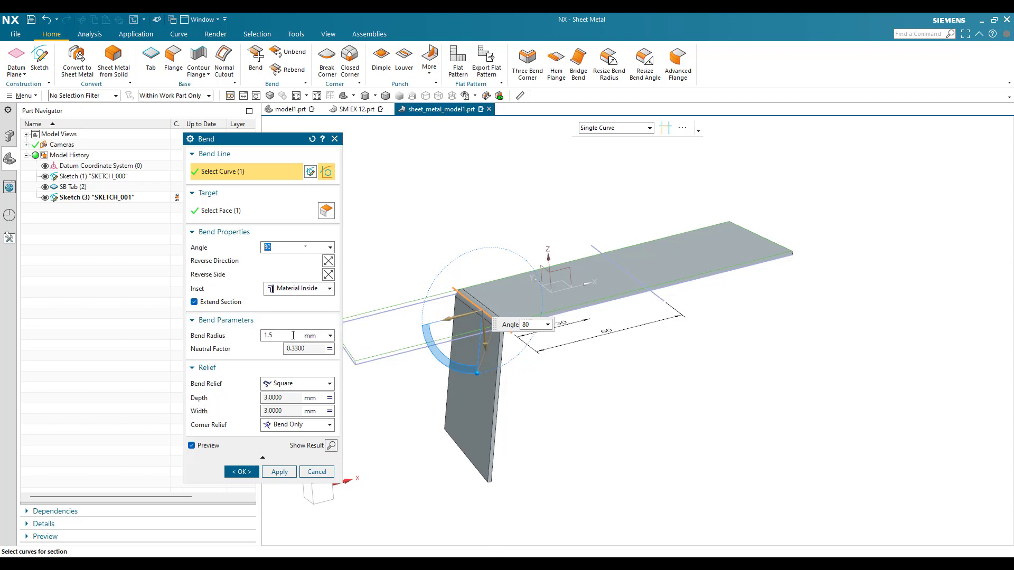
left_click(283, 476)
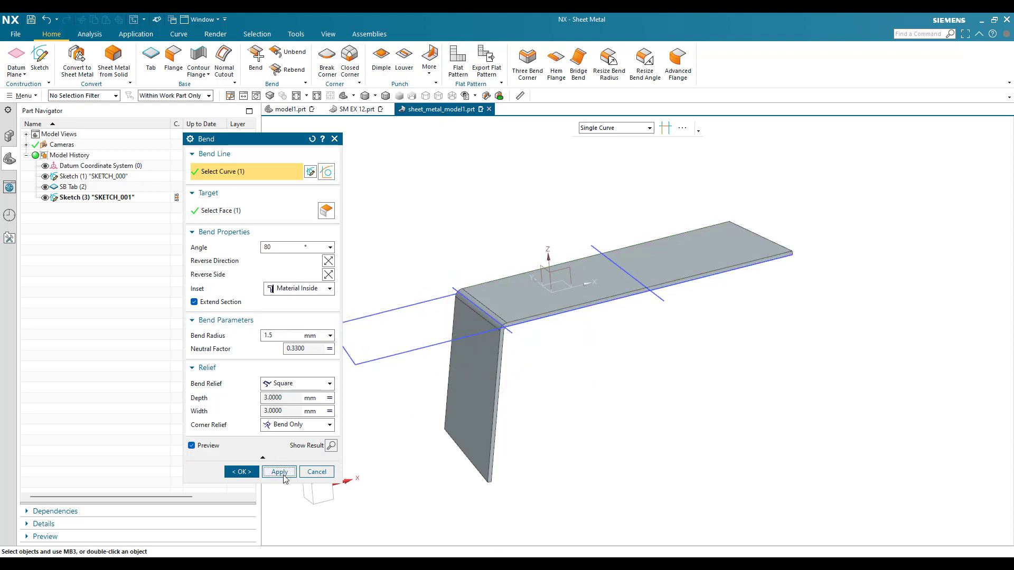
Bend the right sketch line down 80° with reversed direction as SB Bend (5)
left_click(661, 299)
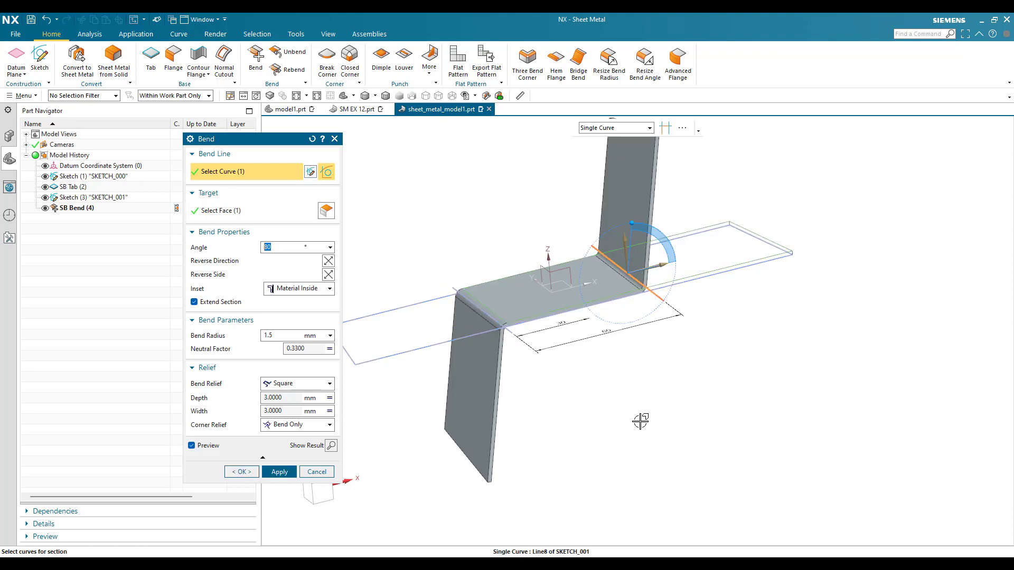
double_click(651, 263)
mouse_move(637, 364)
middle_mouse_down()
mouse_move(597, 351)
mouse_move(597, 366)
mouse_move(620, 362)
middle_mouse_up()
scroll(633, 304, "up", 3)
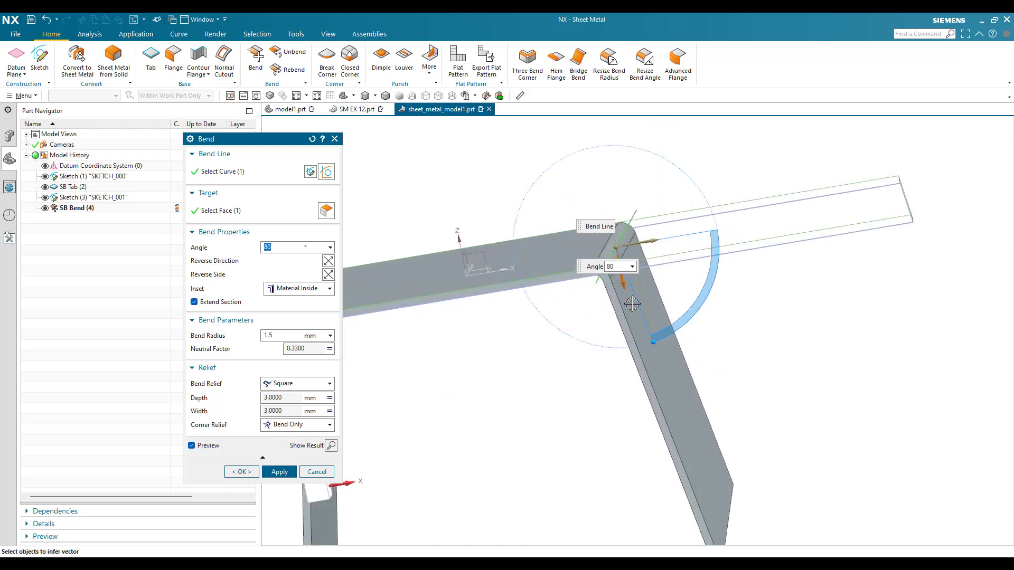
scroll(632, 304, "up", 2)
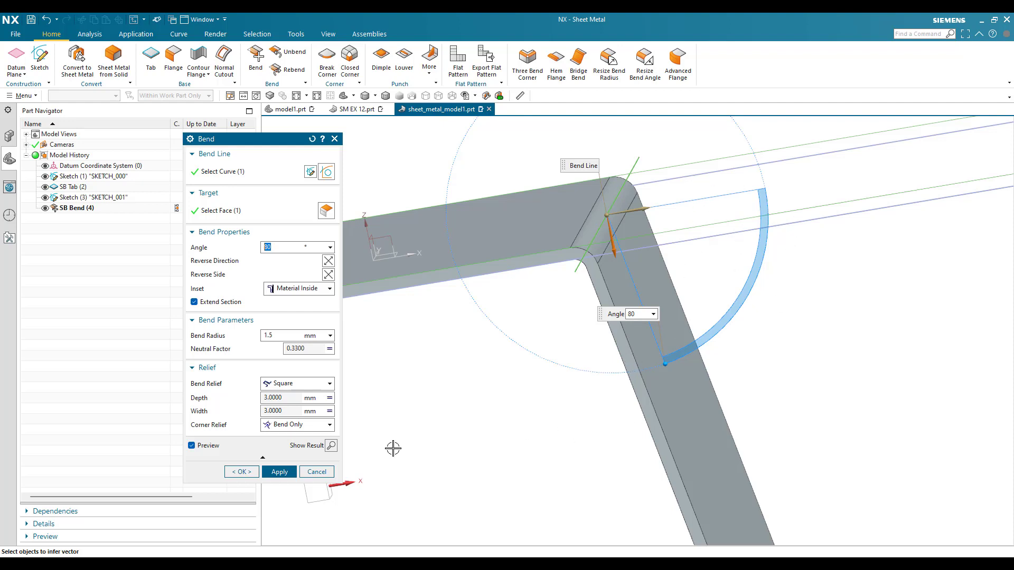
key("ctrl+alt+f")
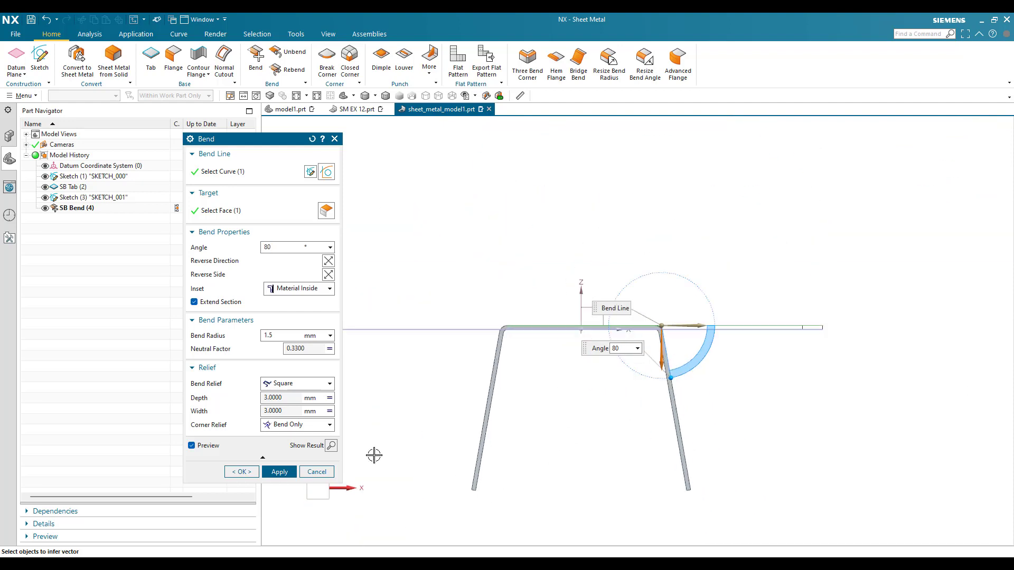
left_click(242, 472)
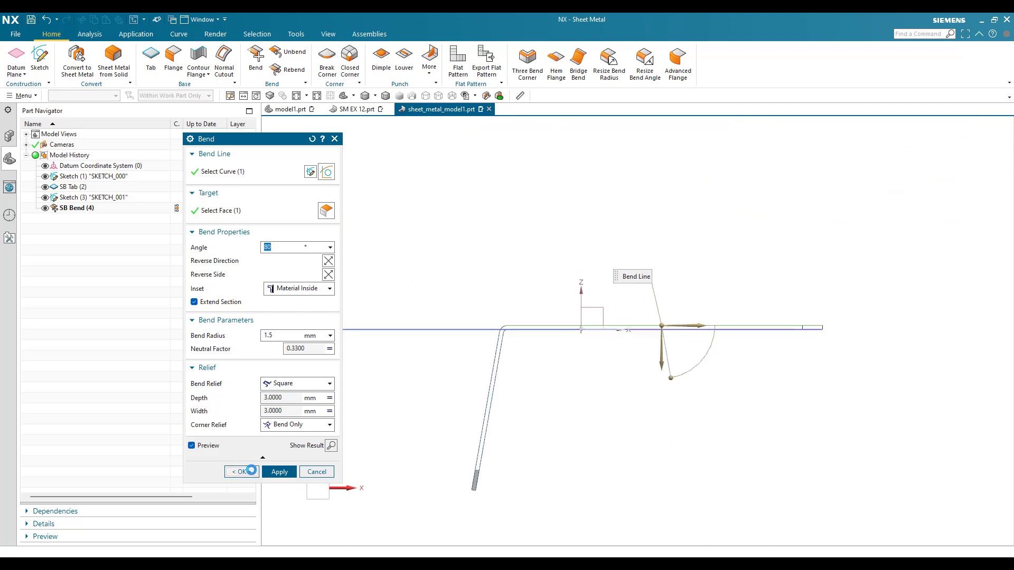
Orbit to view the U-frame and compare it with the PDF drawing
middle_click_drag(581, 409, 618, 411)
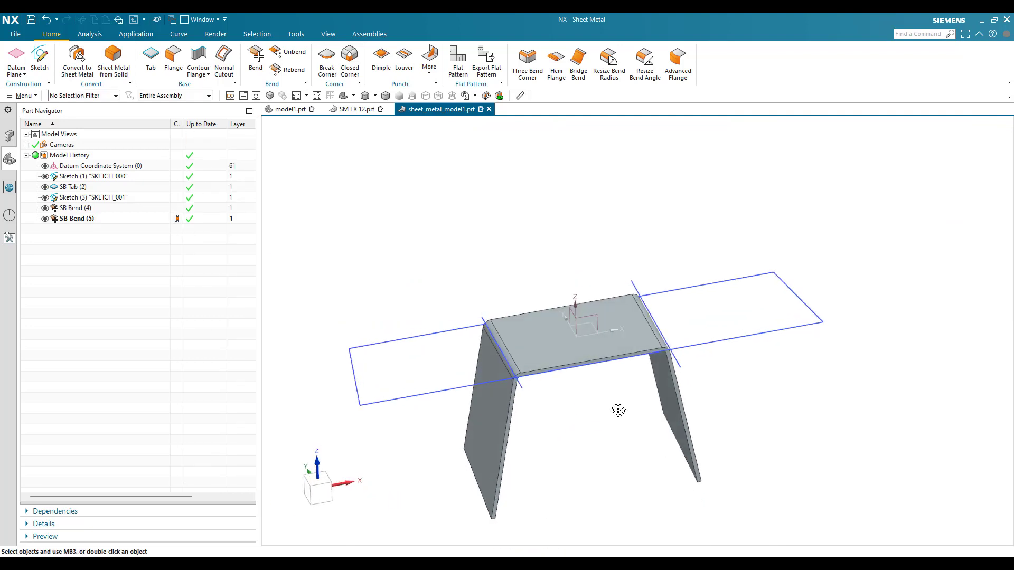
key("alt+Tab")
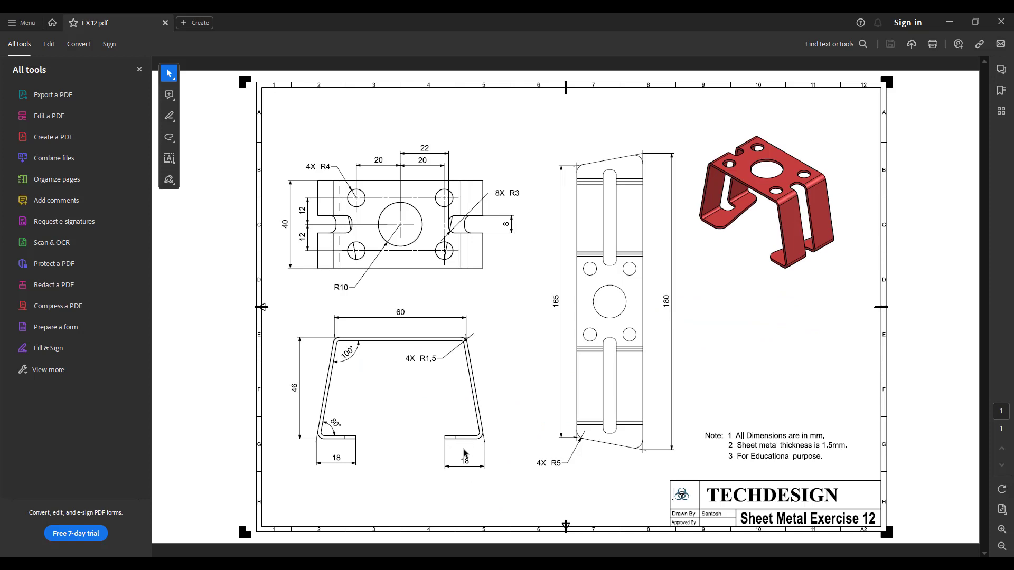
key("alt+Tab")
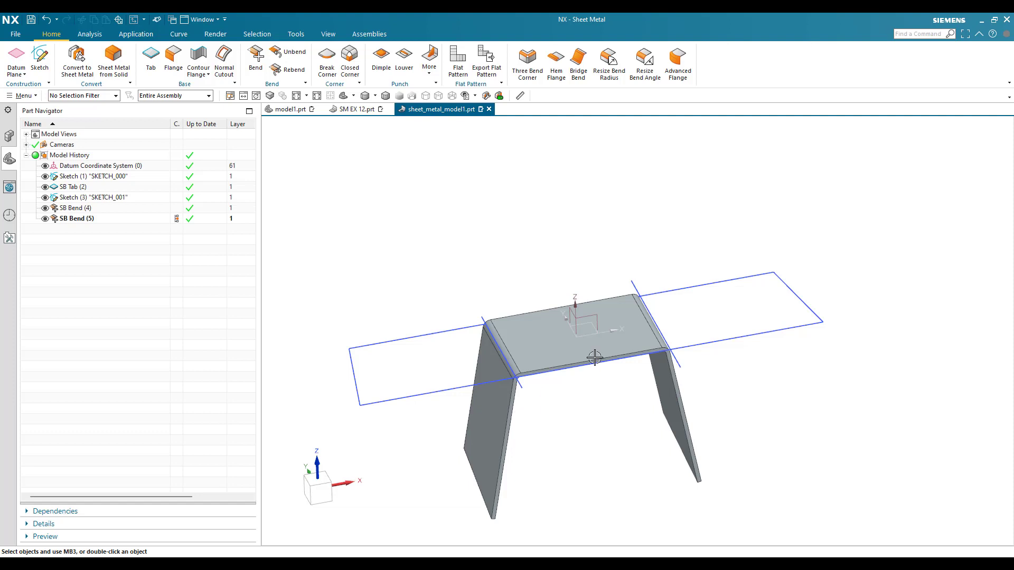
Start a sketch on the right leg face and draw a horizontal line across it
middle_click_drag(589, 351, 628, 338)
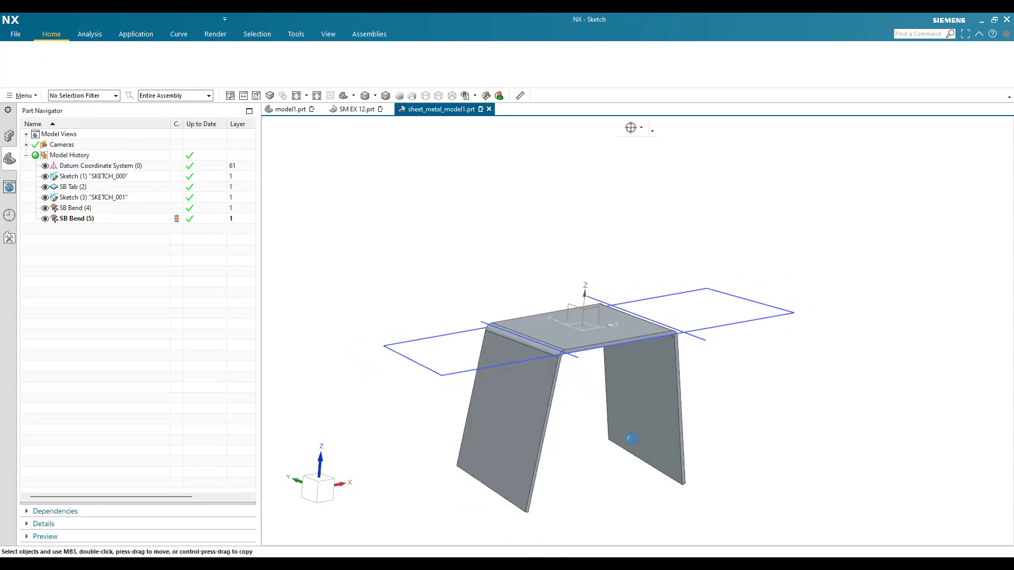
left_click(632, 438)
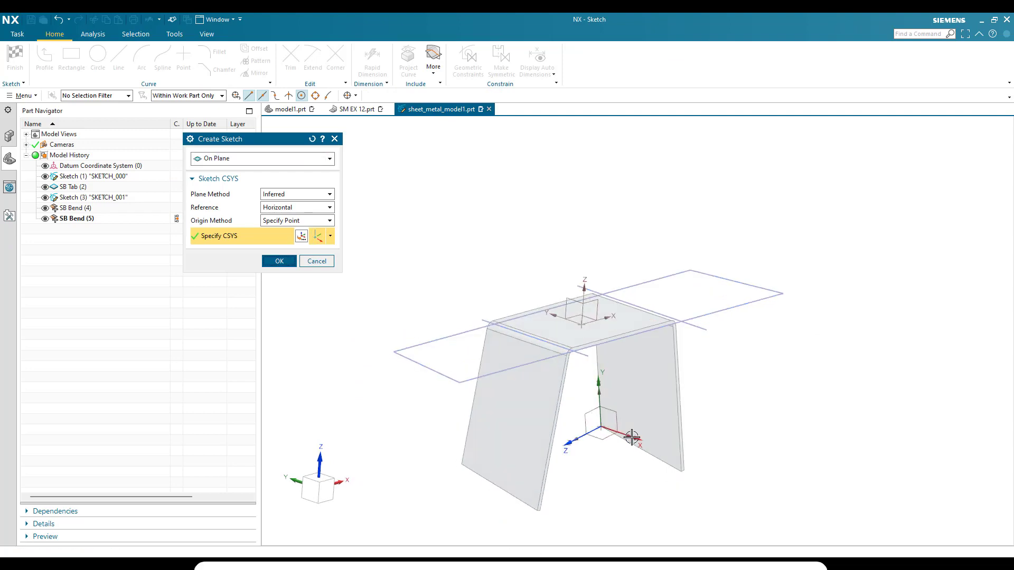
middle_click(632, 439)
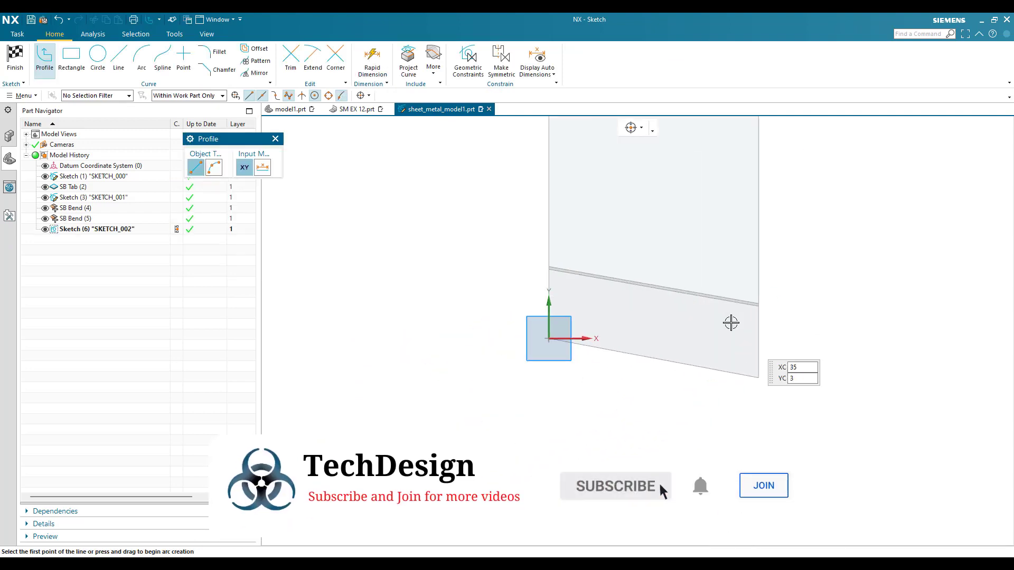
left_click(119, 59)
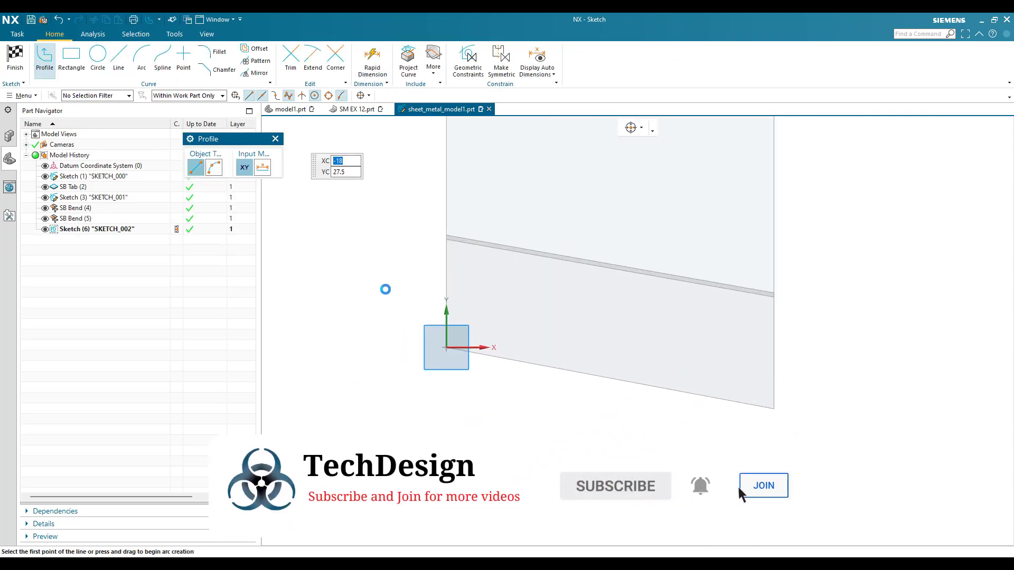
left_click(421, 267)
left_click(795, 338)
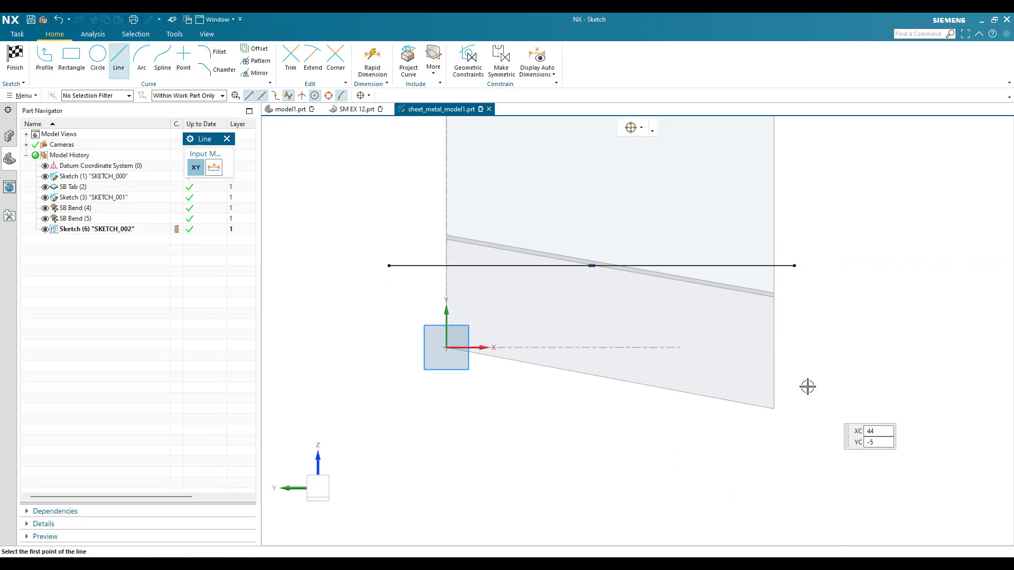
key("Escape")
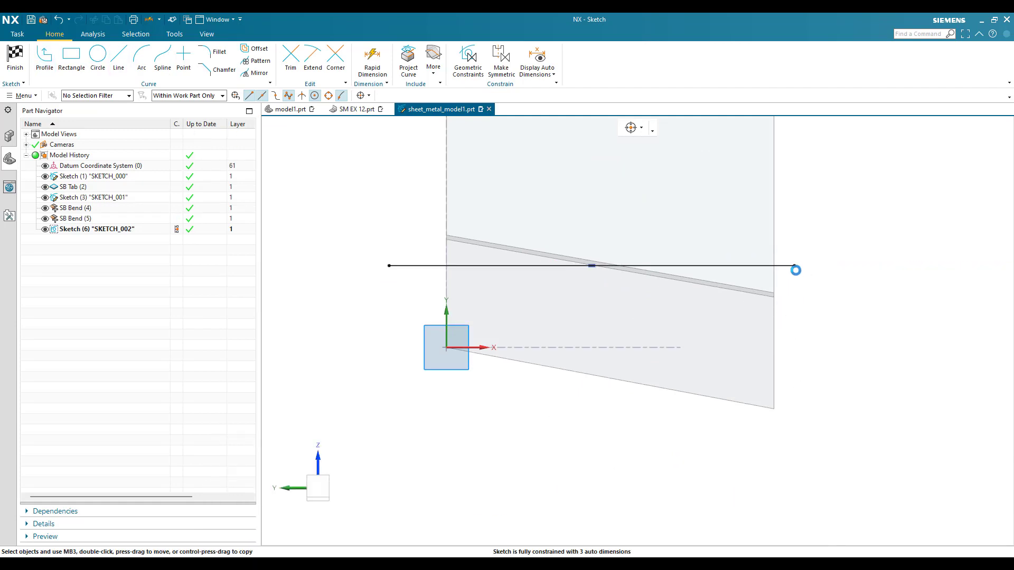
Dimension the line 18 mm above the leg's lower corner and finish SKETCH_002
key("d")
left_click(794, 265)
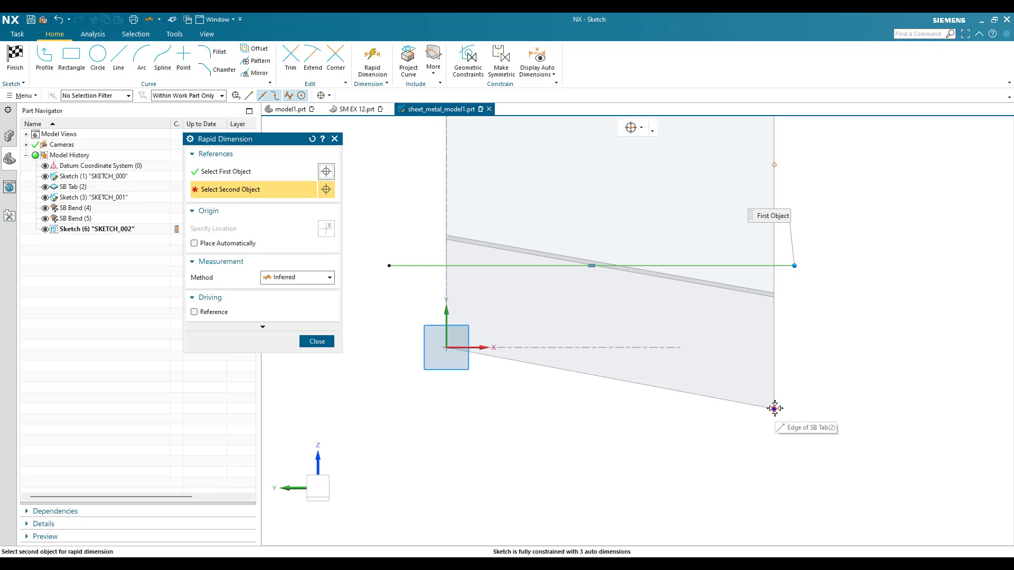
left_click(775, 409)
left_click(844, 409)
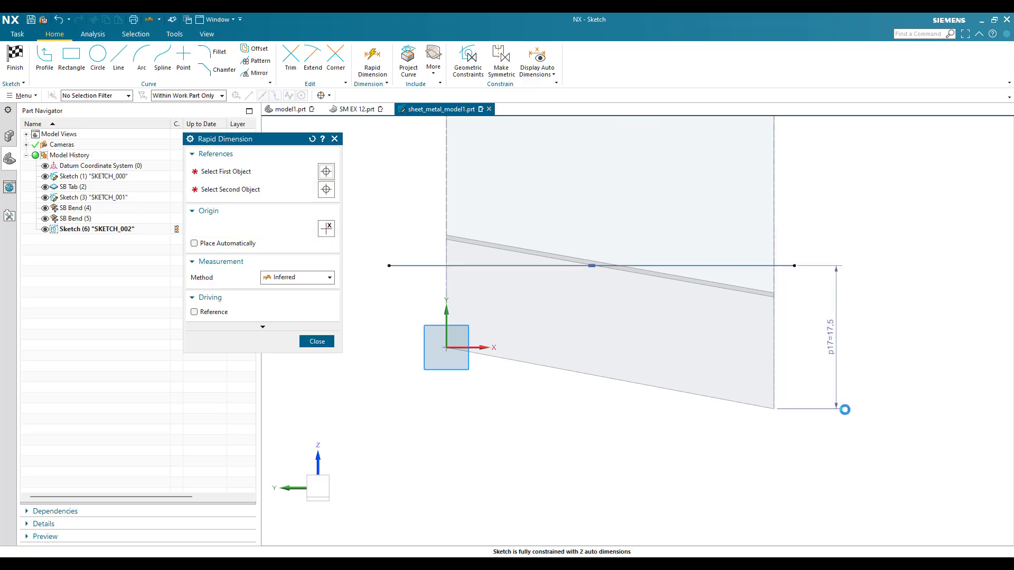
type("18")
key("Return")
key("Escape")
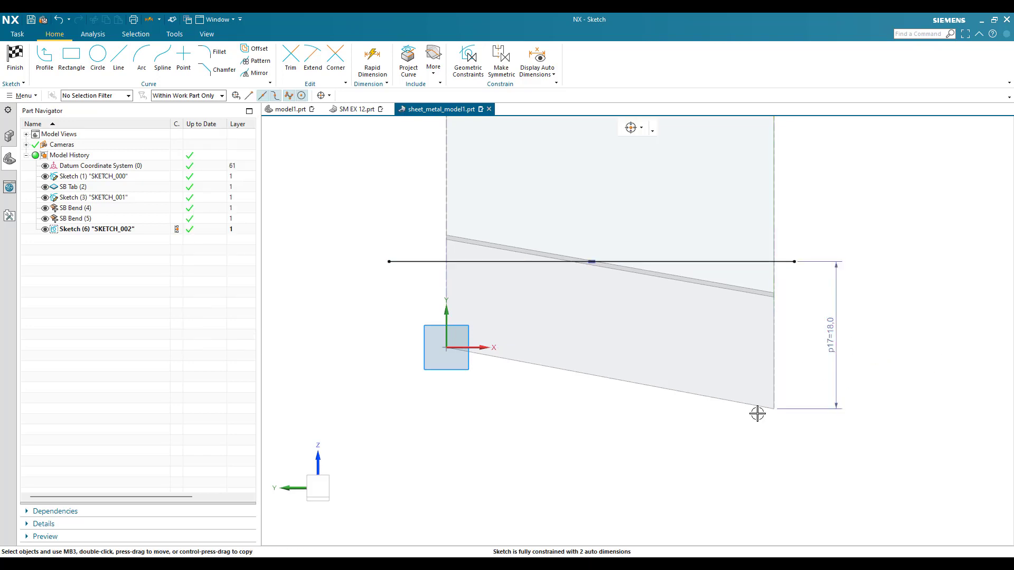
left_click(15, 57)
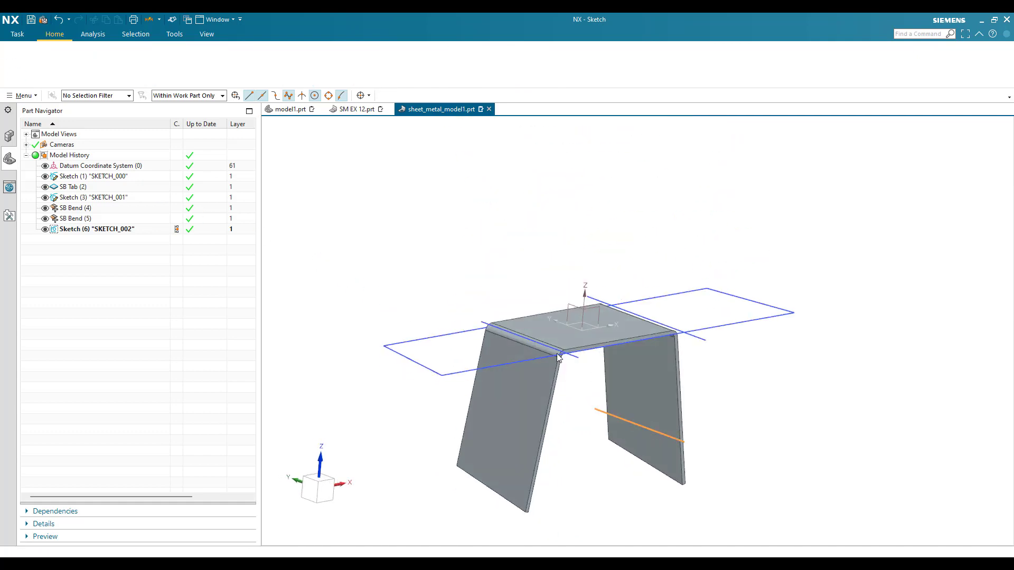
middle_click_drag(488, 373, 516, 428)
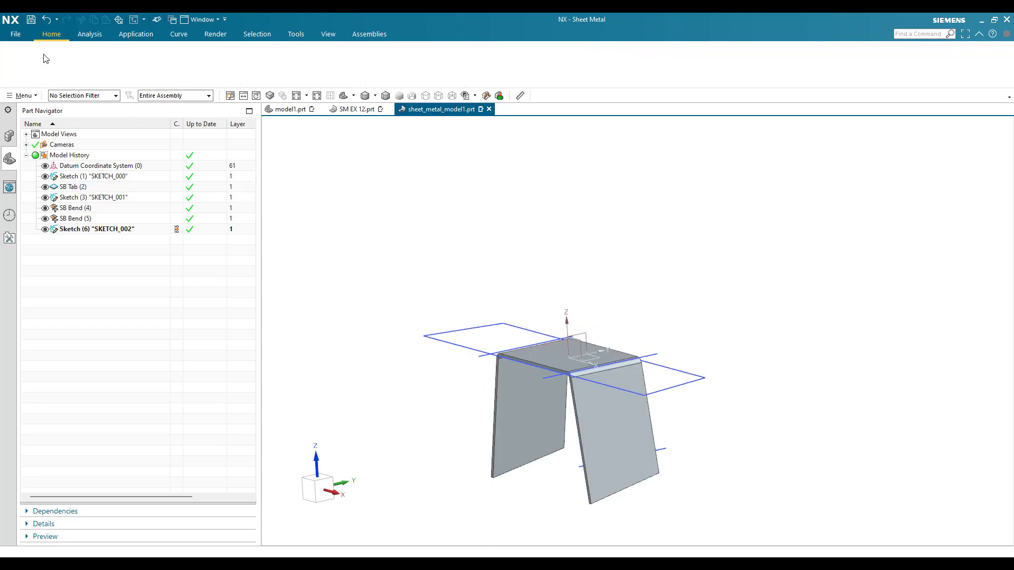
Start a sketch on the left leg face and draw a horizontal line across it
double_click(498, 449)
left_click(506, 453)
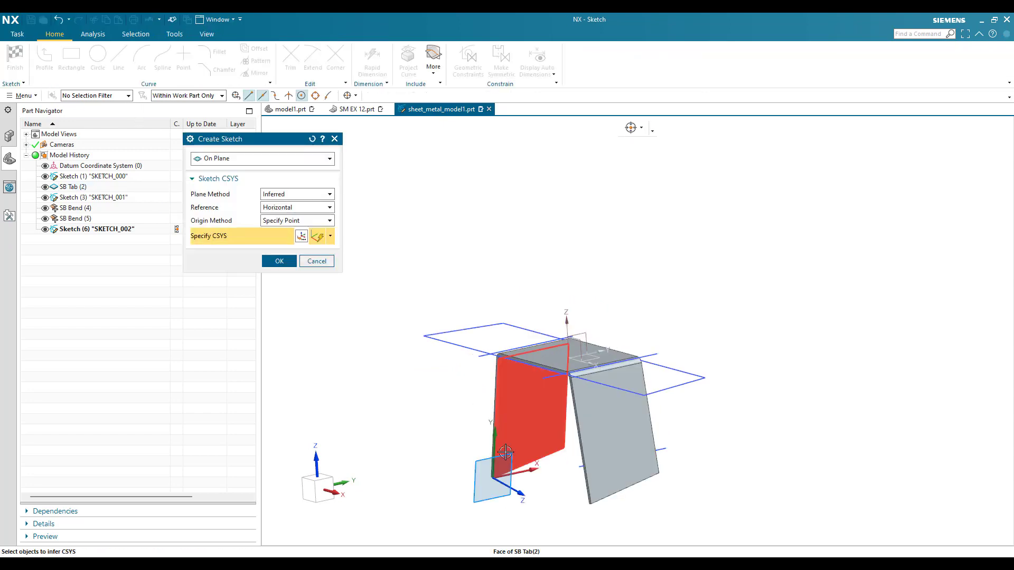
middle_click(448, 407)
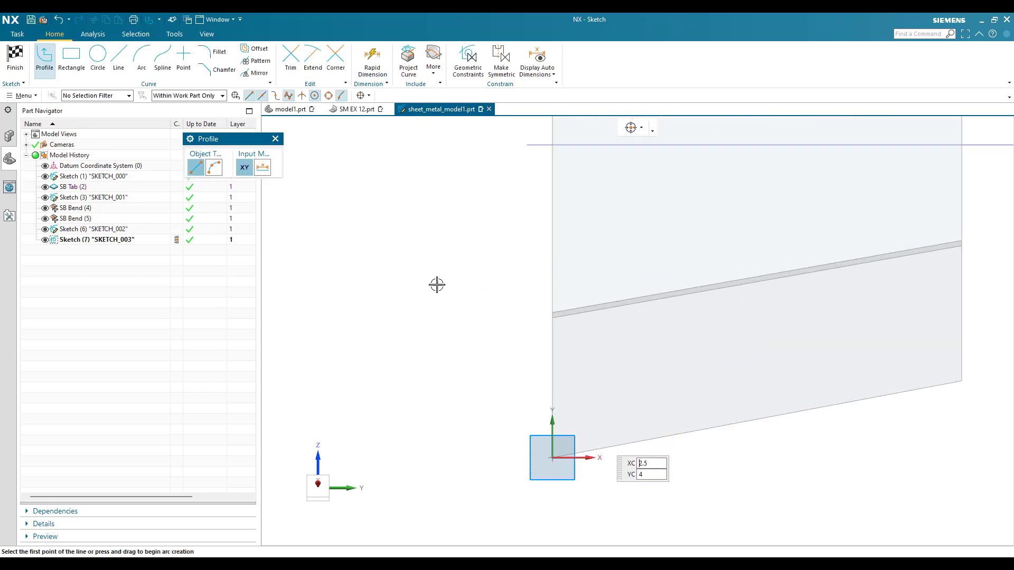
left_click(118, 59)
left_click(516, 274)
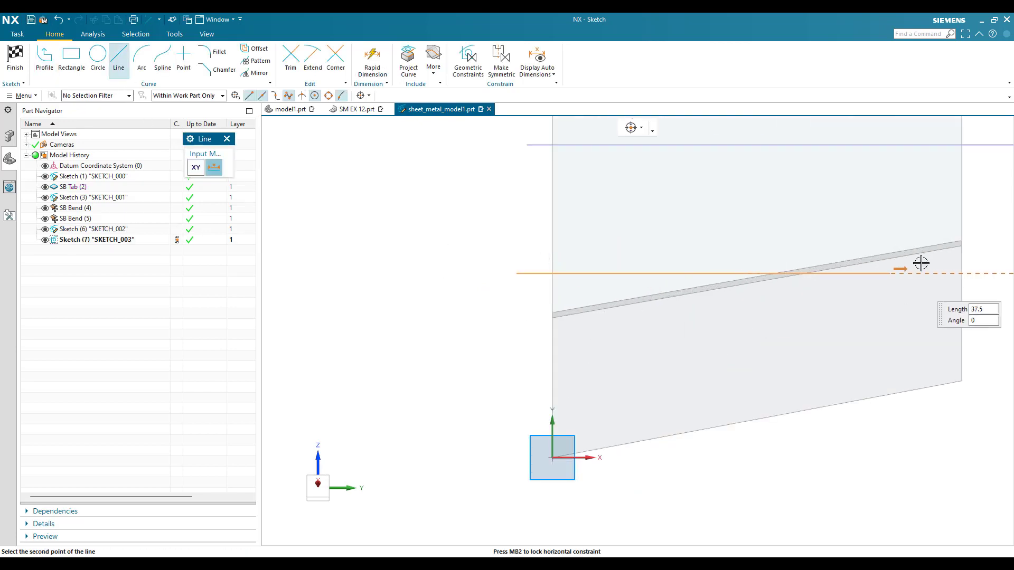
left_click(978, 267)
middle_click(680, 351)
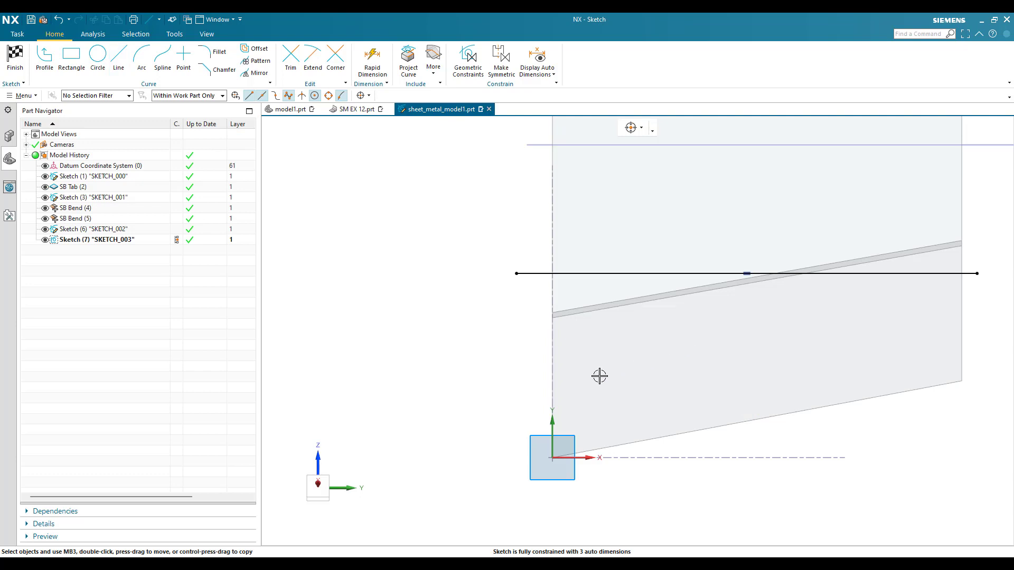
Dimension the line 18 from the sketch origin and finish SKETCH_003
key("d")
mouse_move(523, 353)
middle_mouse_down()
mouse_move(552, 365)
mouse_move(525, 355)
middle_mouse_up()
scroll(450, 307, "up", 3)
left_click(458, 252)
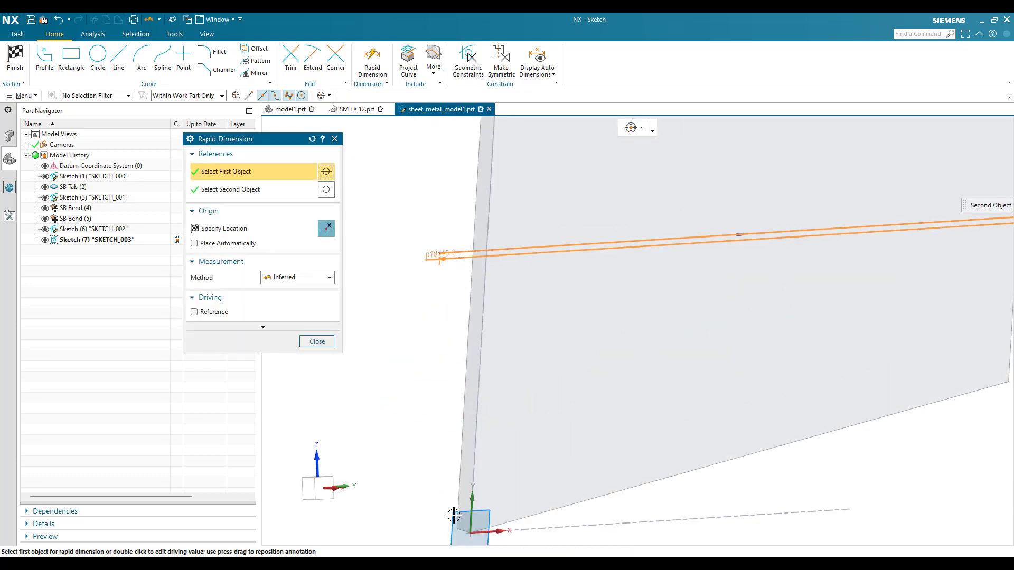
left_click(471, 533)
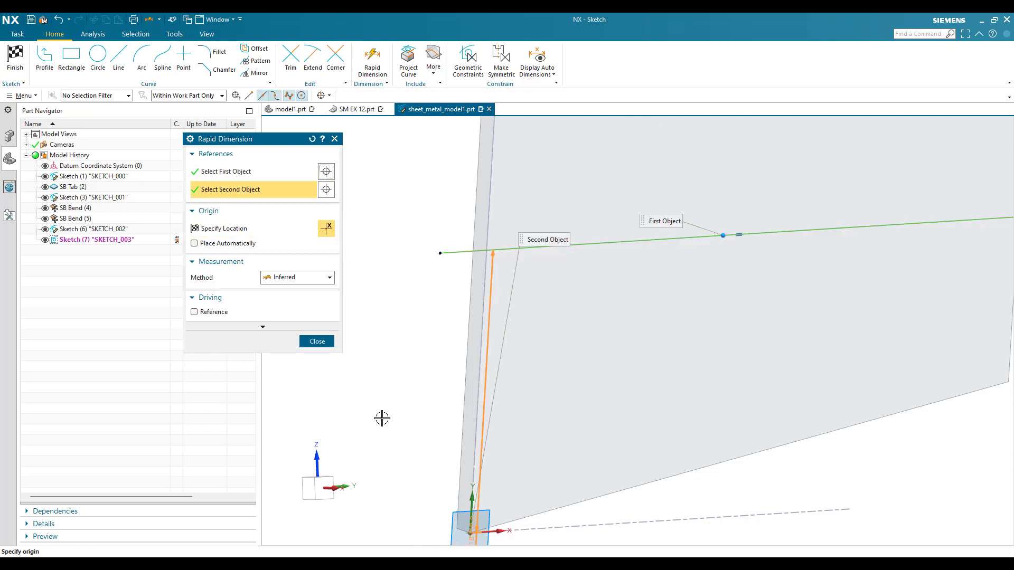
left_click(392, 483)
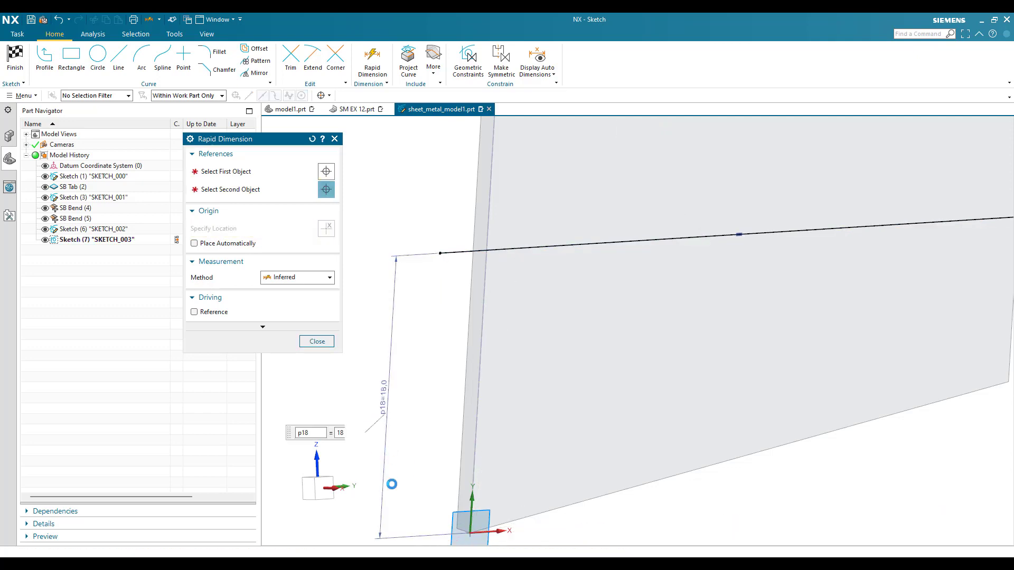
key("Escape")
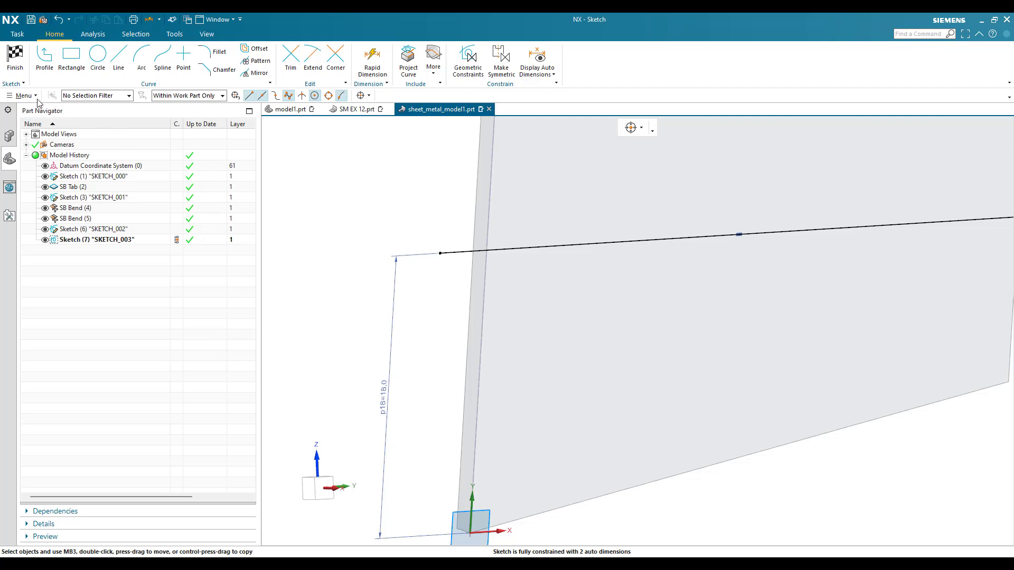
left_click(15, 57)
middle_click_drag(525, 435, 423, 458)
key("Escape")
Preview a bend along the SKETCH_003 line with the lower leg side reversed
left_click(327, 59)
left_click(254, 61)
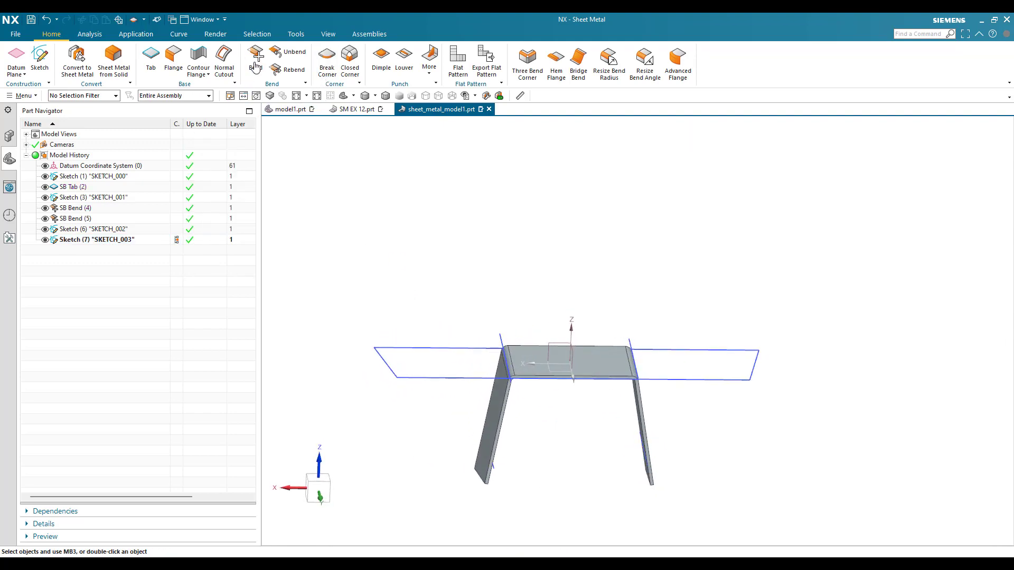
middle_click_drag(557, 475, 613, 467)
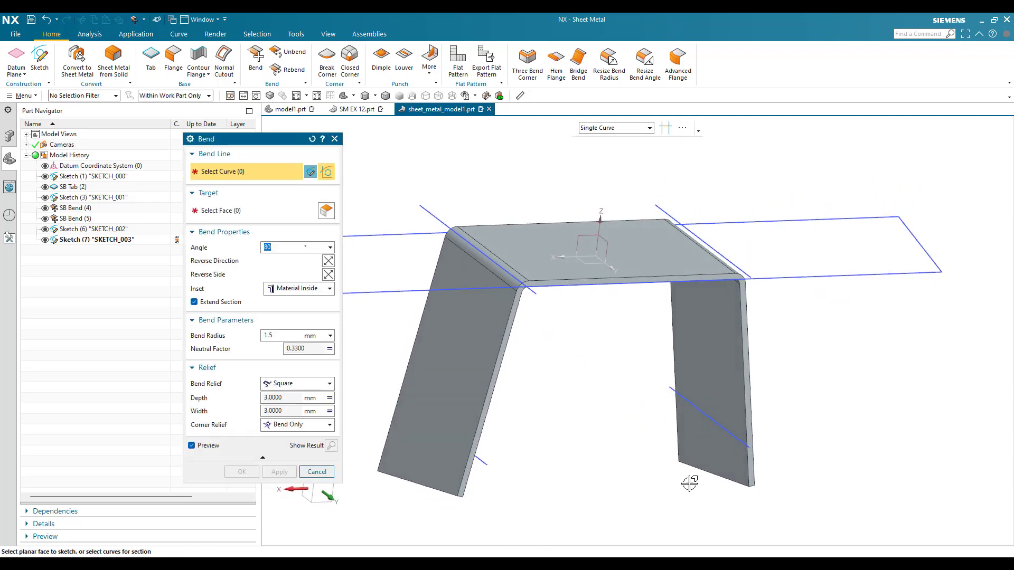
left_click(747, 447)
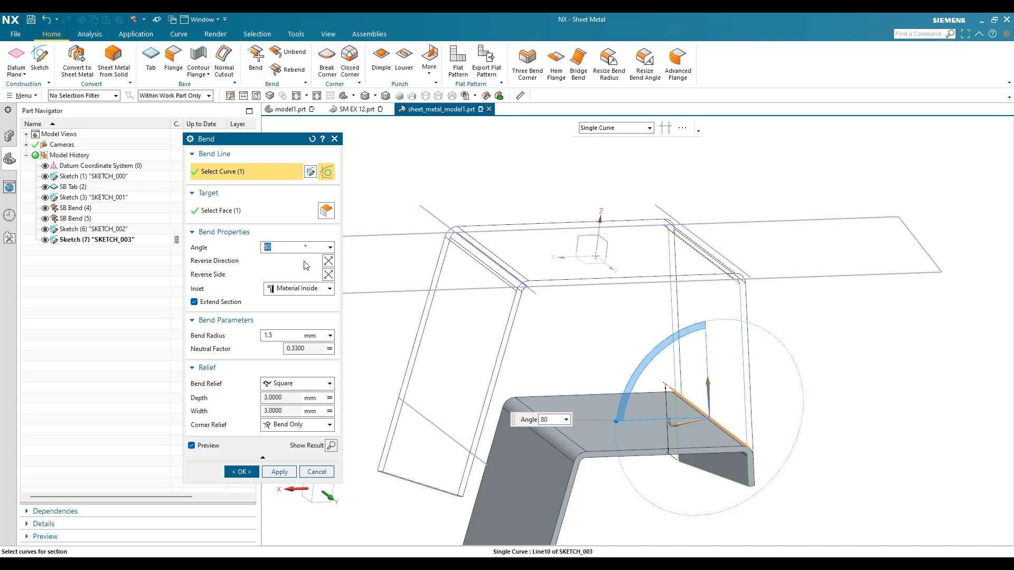
left_click(328, 275)
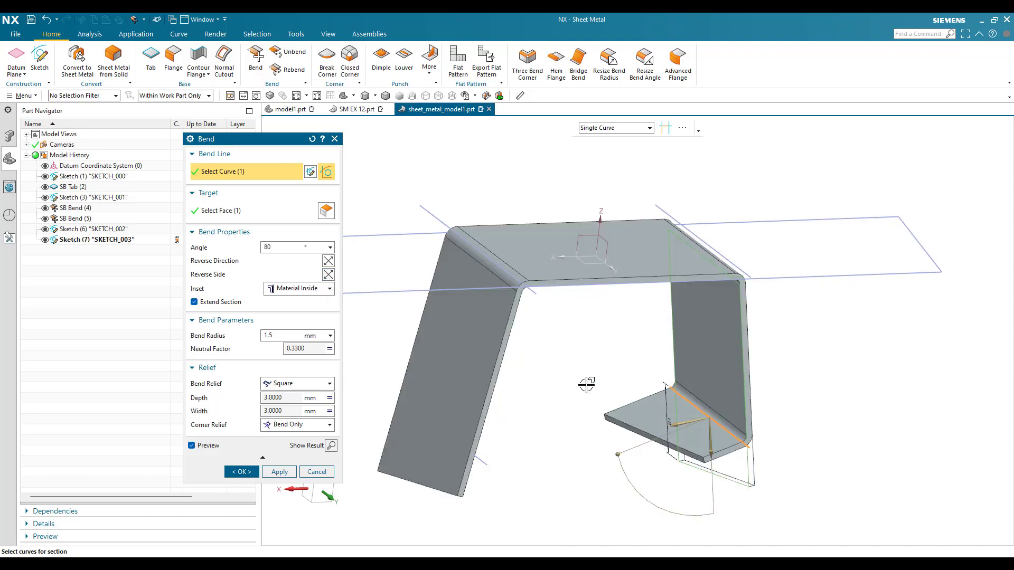
key("F8")
scroll(696, 452, "up", 5)
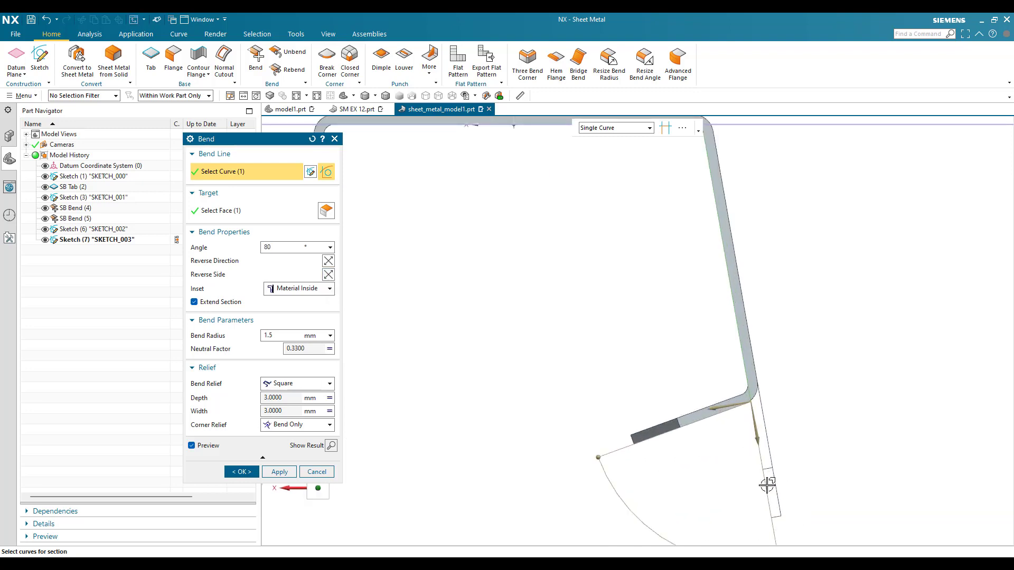
scroll(767, 485, "down", 2)
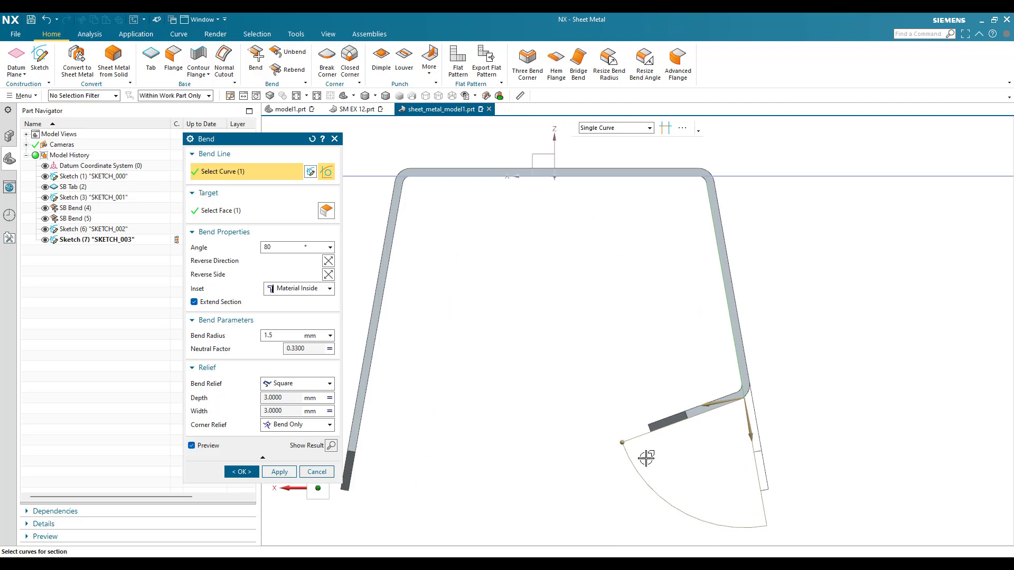
Select the bend angle and check its value against the EX 12.pdf drawing
left_click(285, 250)
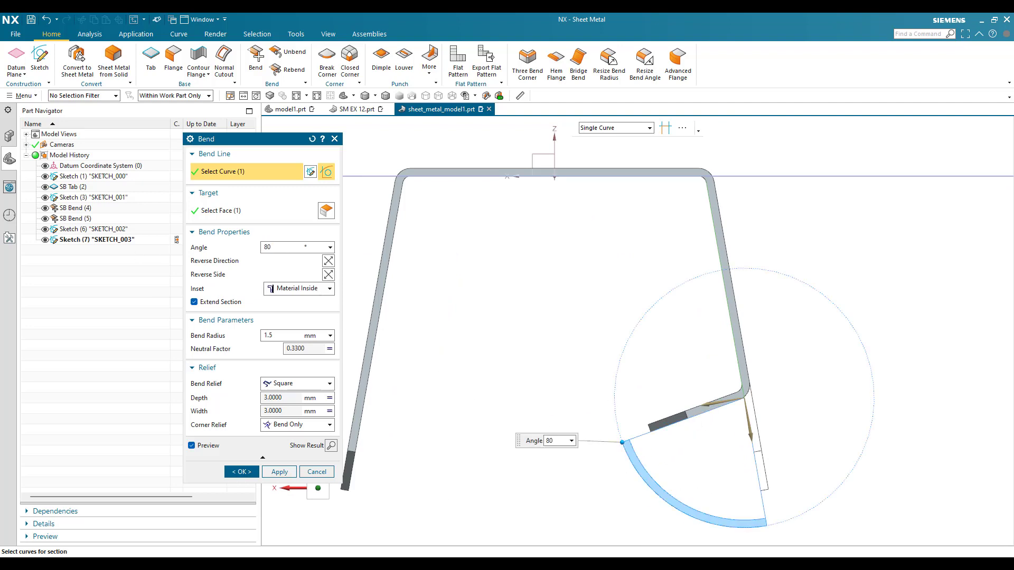
key("alt+Tab")
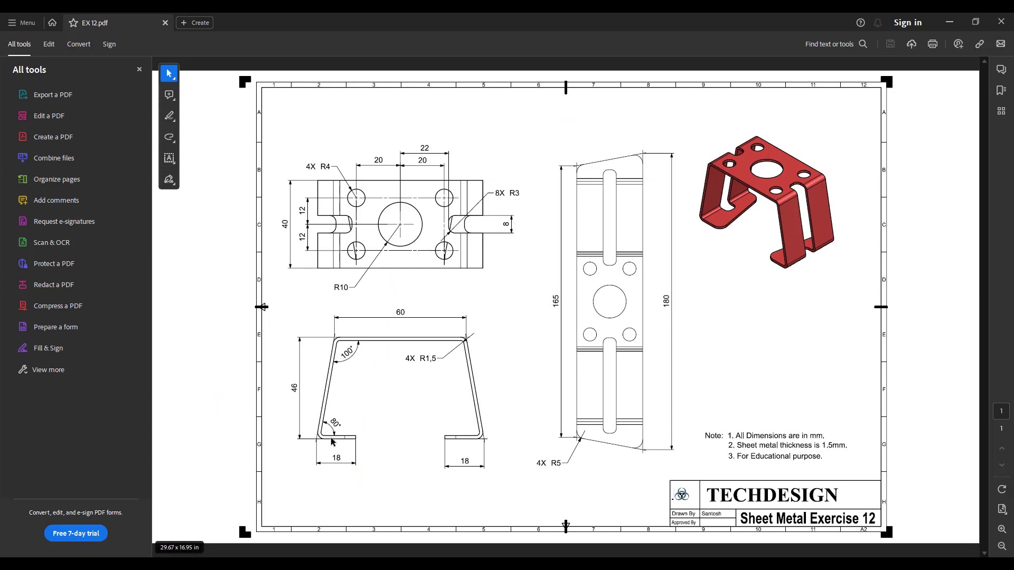
mouse_move(499, 550)
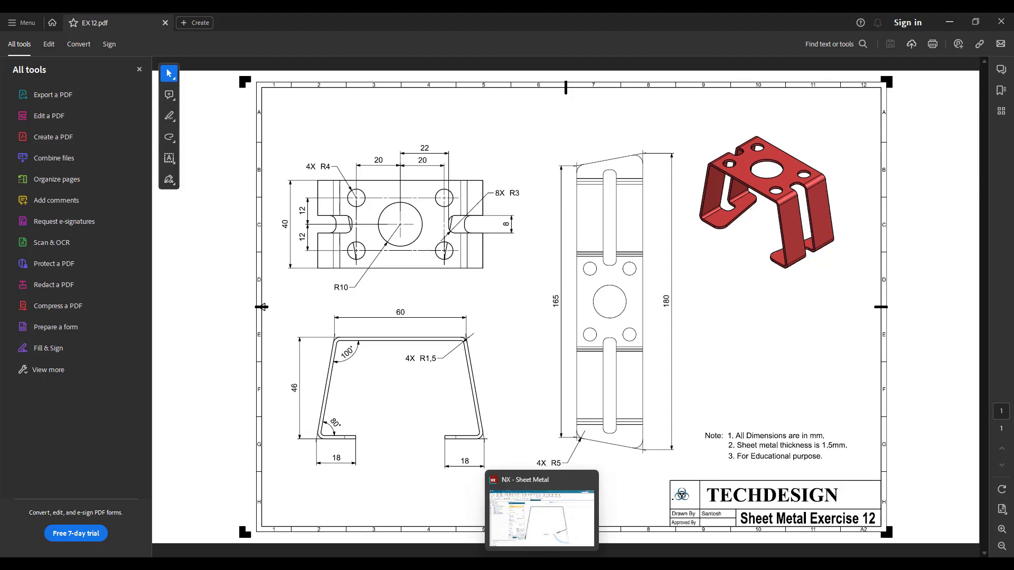
left_click(536, 515)
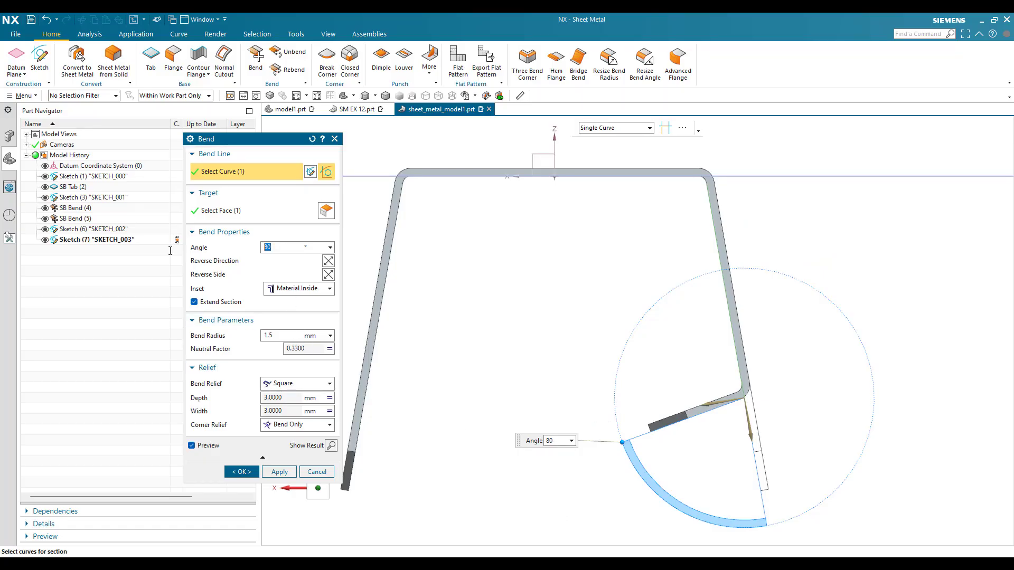
Bend both feet to 100°, applying the first and then the other leg's line
key("Return")
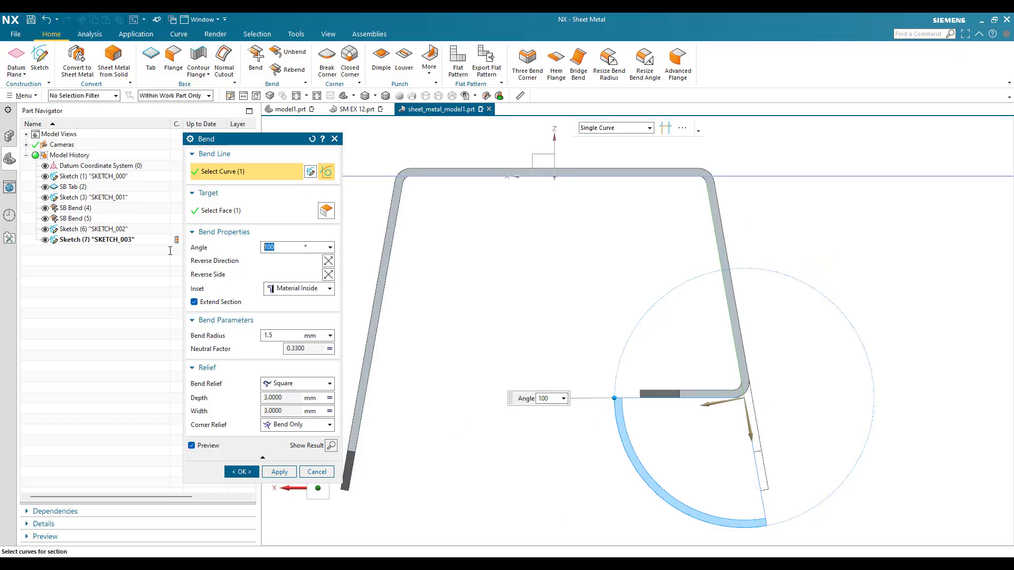
left_click(280, 472)
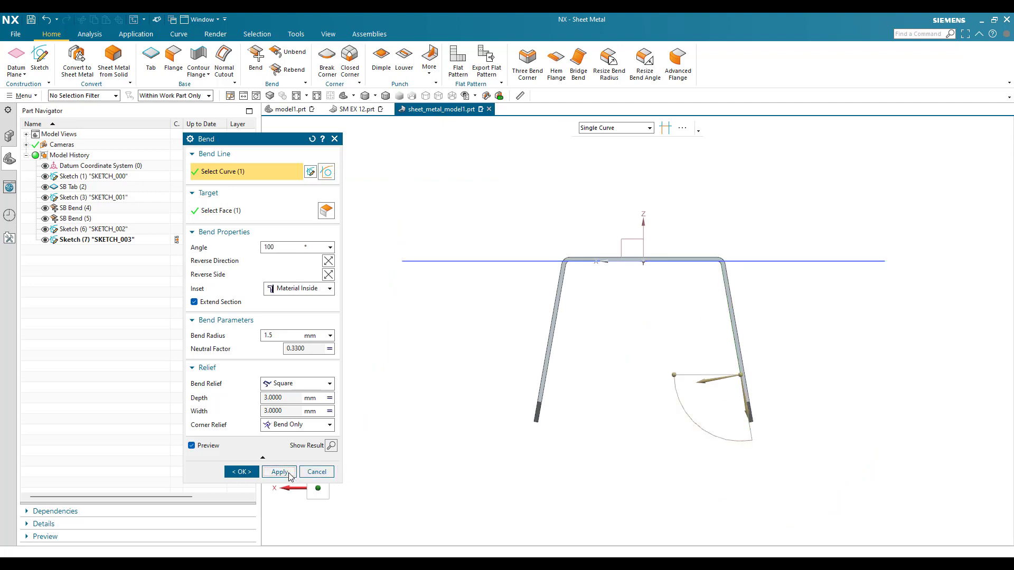
middle_click_drag(544, 416, 518, 369)
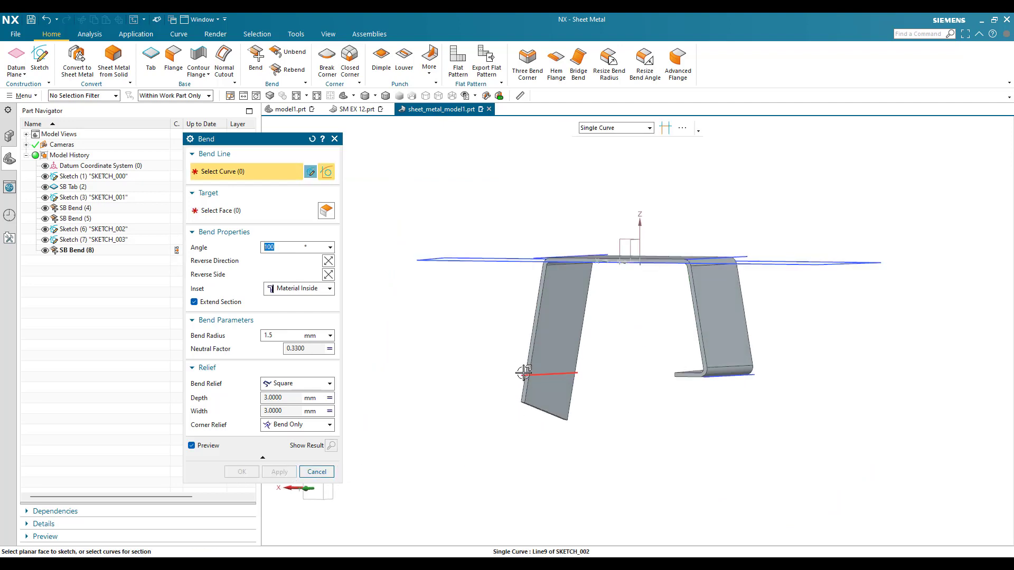
left_click(523, 373)
scroll(515, 430, "up", 5)
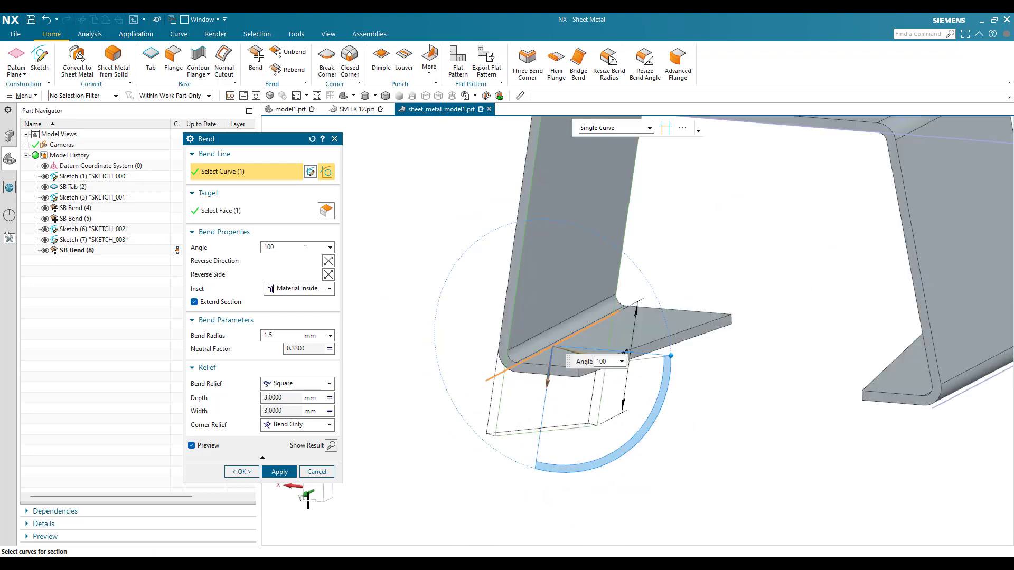
left_click(242, 471)
key("ctrl+alt+f")
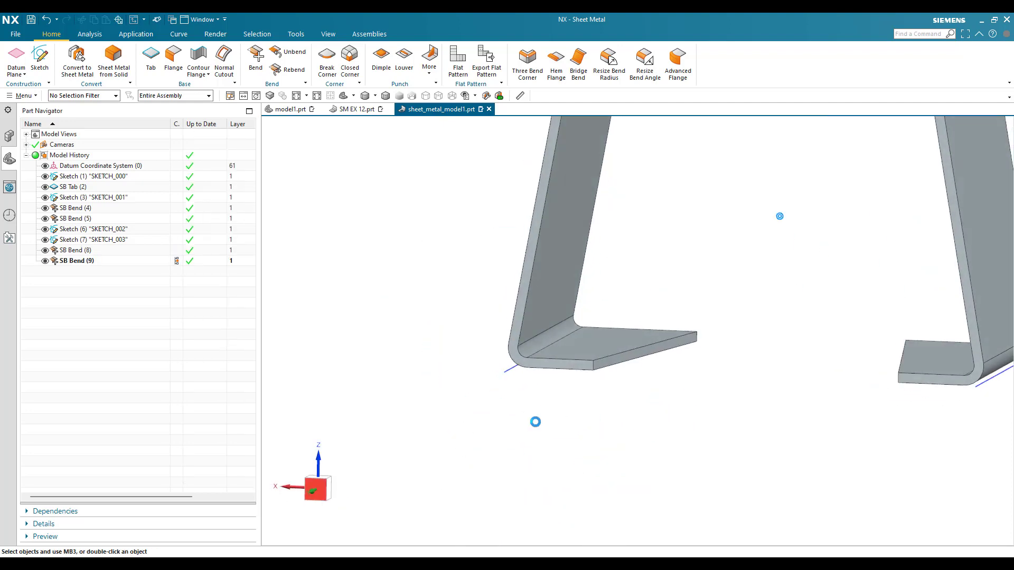
Inspect both bent feet and compare the part with the EX 12 PDF drawing
middle_click_drag(546, 403, 582, 432)
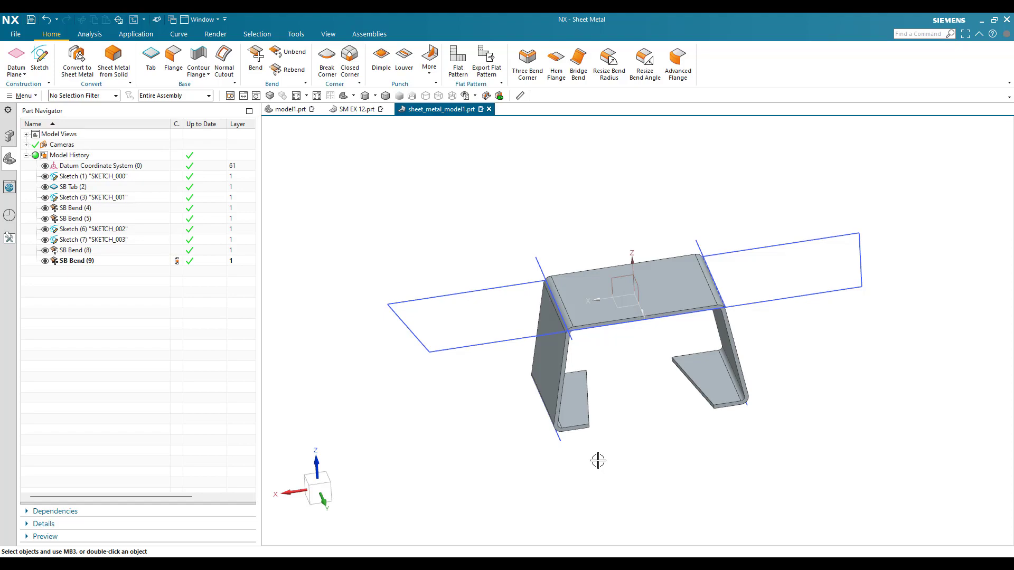
key("ctrl+alt+f")
key("alt+Tab")
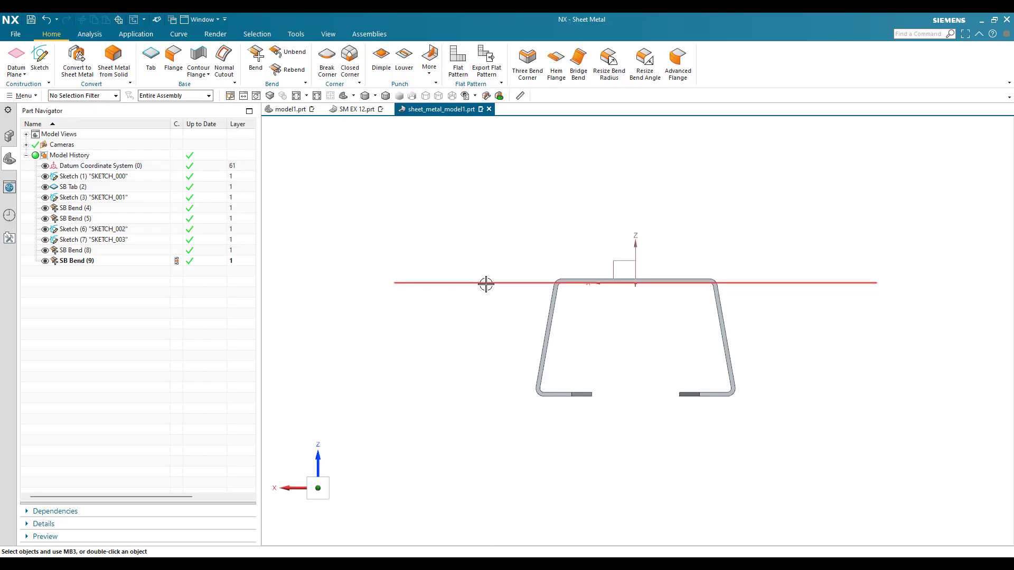
key("Home")
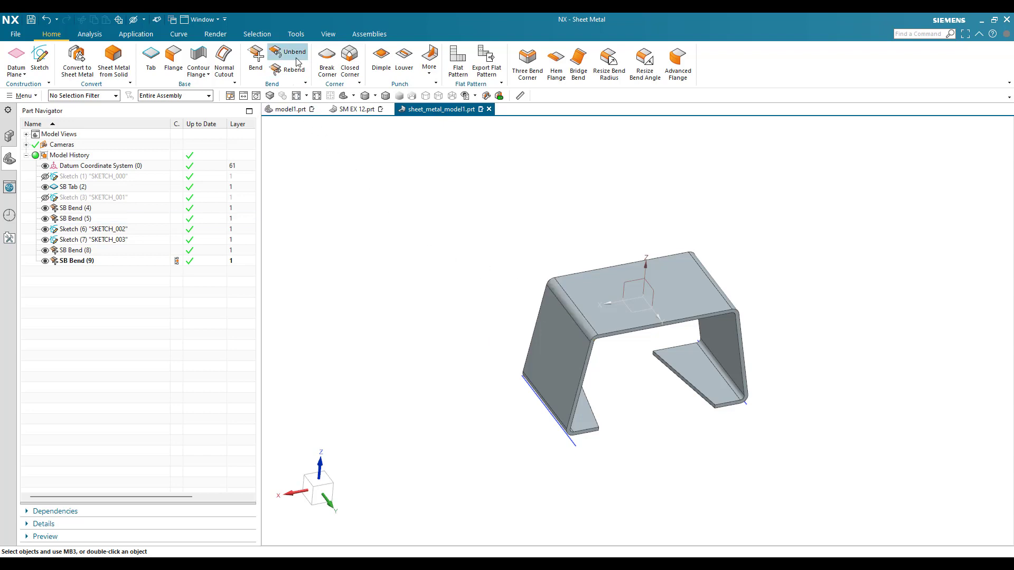
Unbend all four bends with the top face fixed, creating SB Unbend (10)
left_click(584, 287)
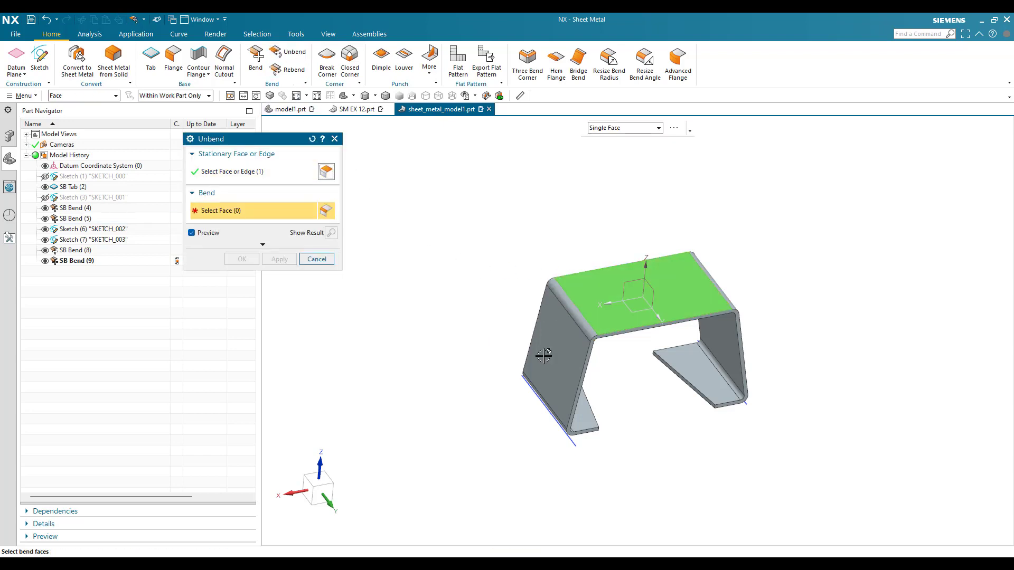
scroll(600, 284, "up", 3)
left_click(600, 284)
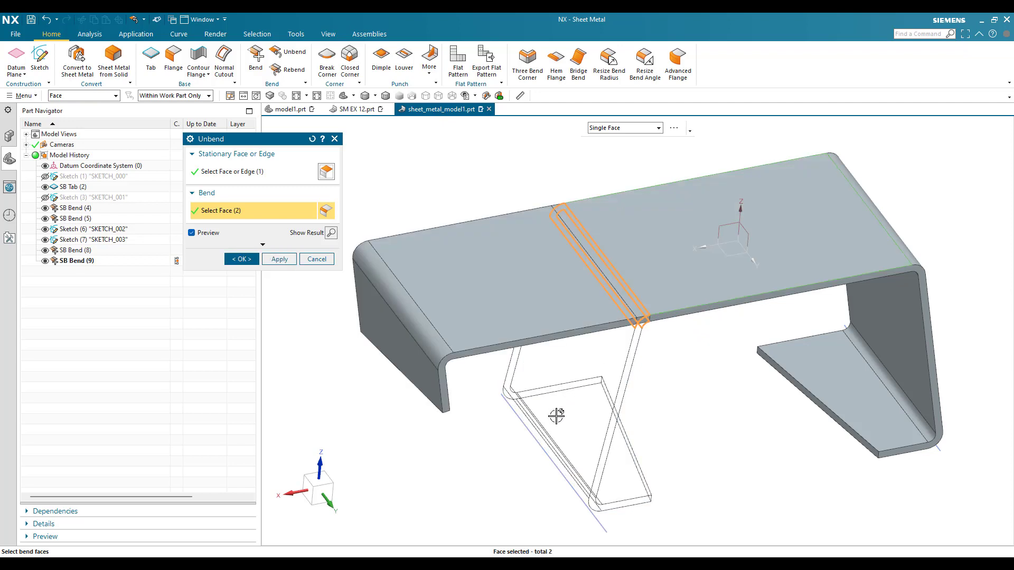
left_click(555, 458)
left_click(904, 258)
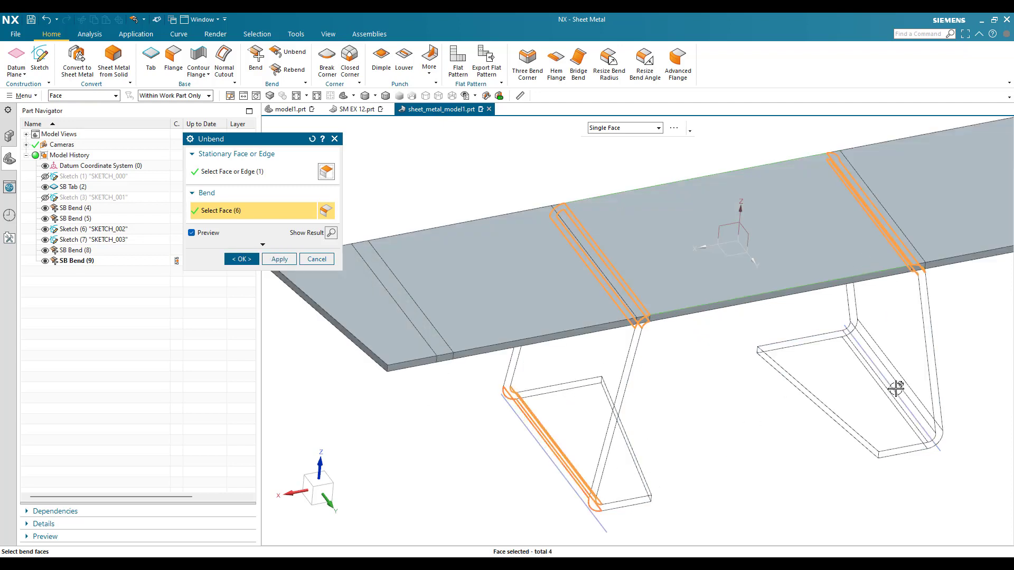
left_click(901, 402)
left_click(241, 260)
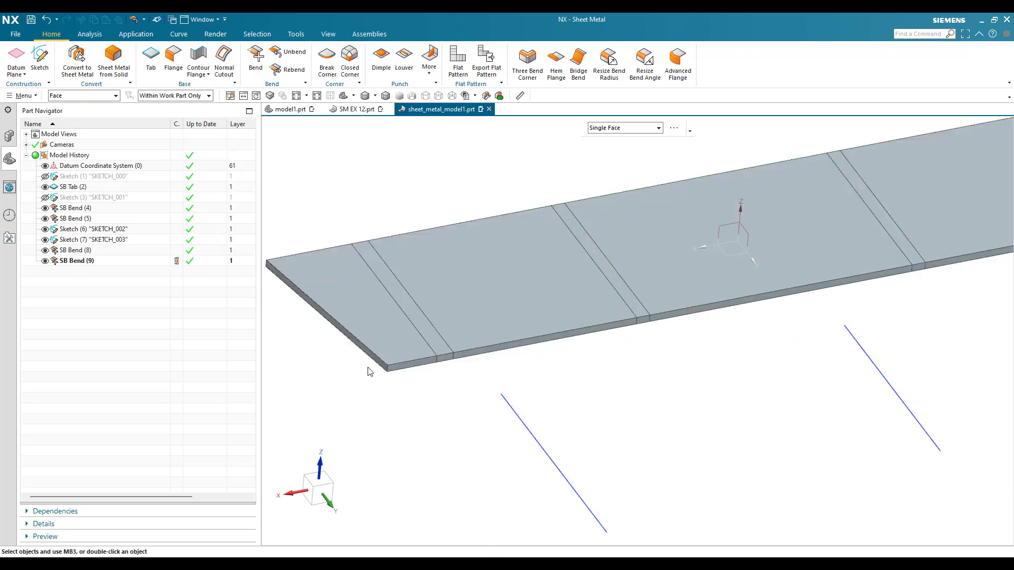
scroll(476, 340, "down", 5)
Hide the SKETCH_002 and SKETCH_003 bend lines with Ctrl+B
key("ctrl+b")
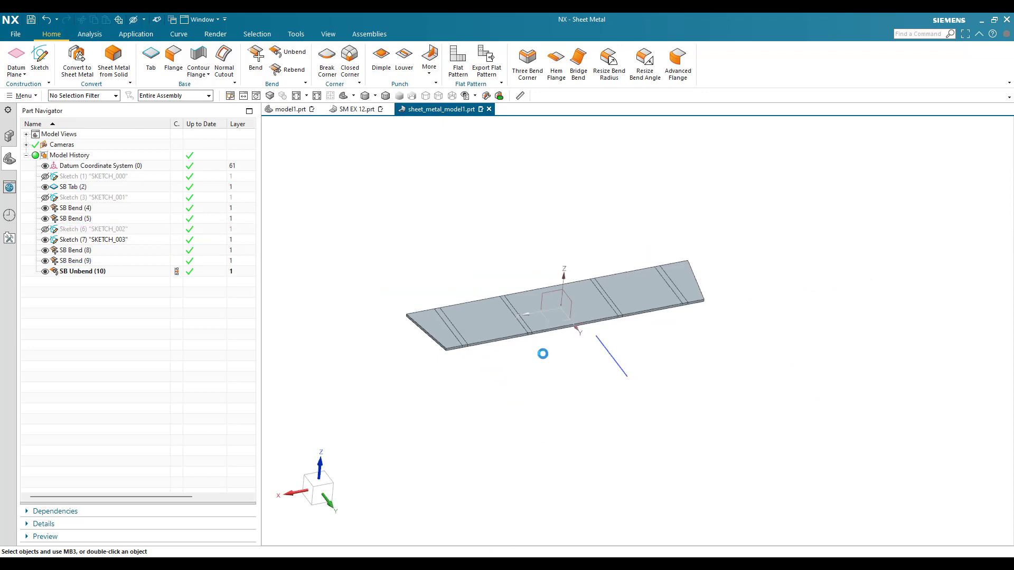
left_click(616, 363)
key("ctrl+b")
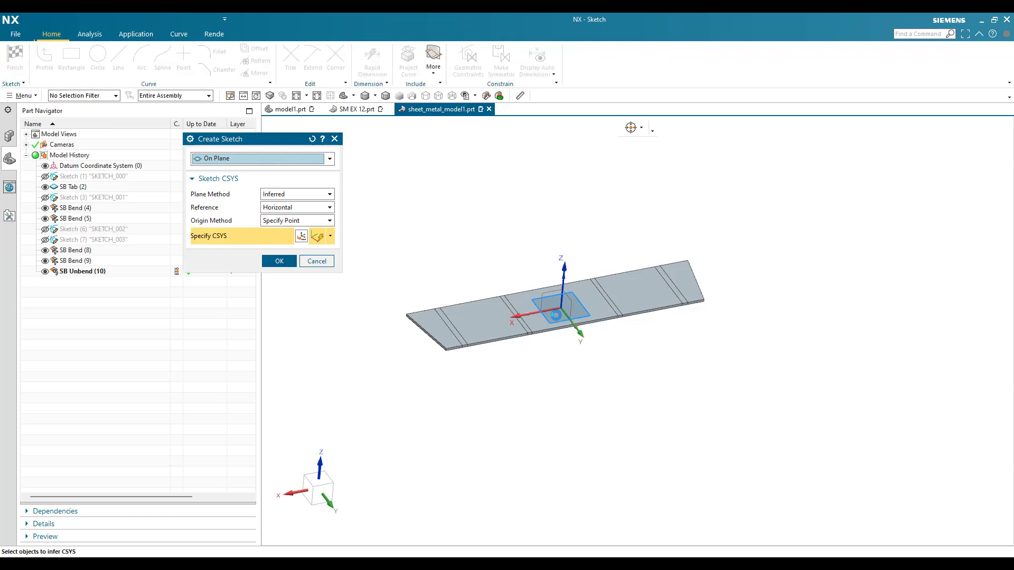
Place SKETCH_004 on the flat plate face and view the PDF for hole dimensions
left_click(550, 312)
middle_click(549, 424)
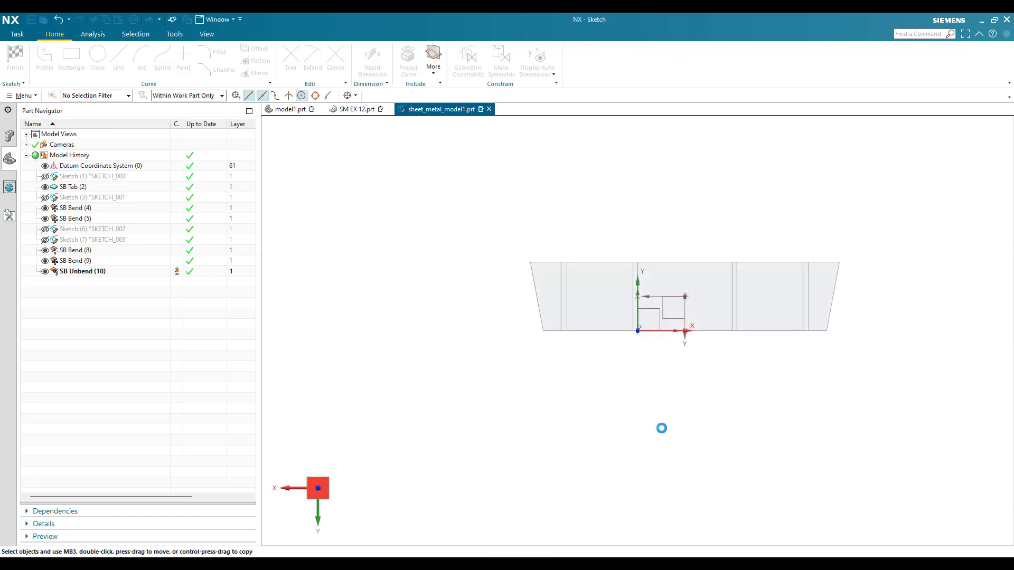
scroll(690, 357, "up", 2)
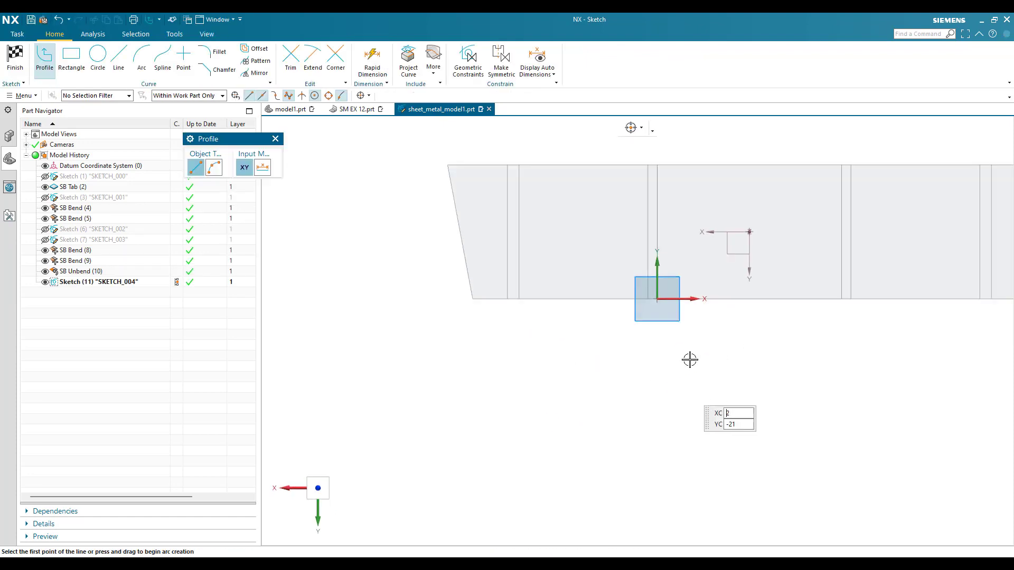
scroll(787, 362, "down", 3)
scroll(576, 376, "up", 3)
key("alt+Tab")
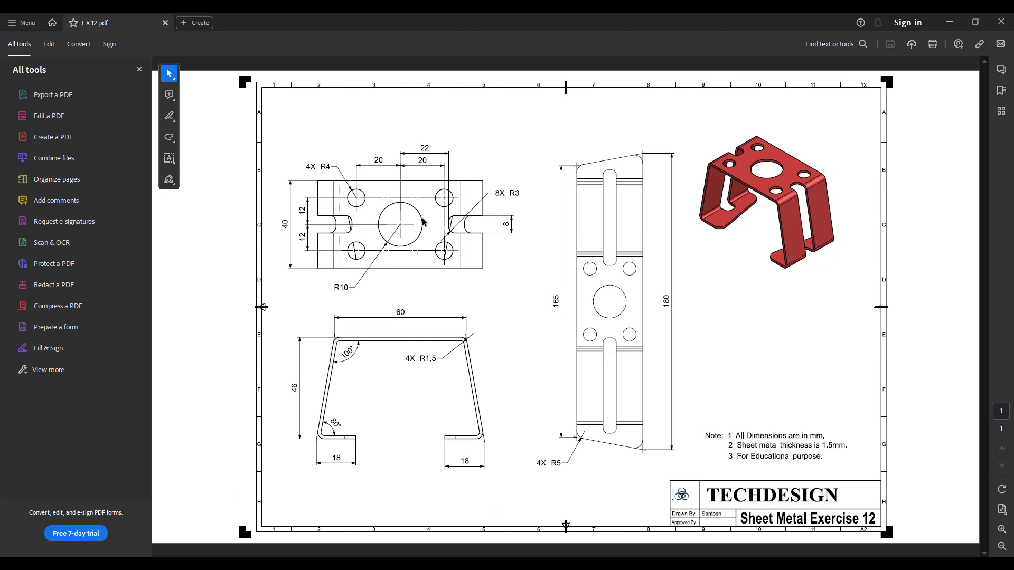
Draw a Ø8 circle at the upper left of the plate
key("alt+Tab")
scroll(539, 260, "down", 3)
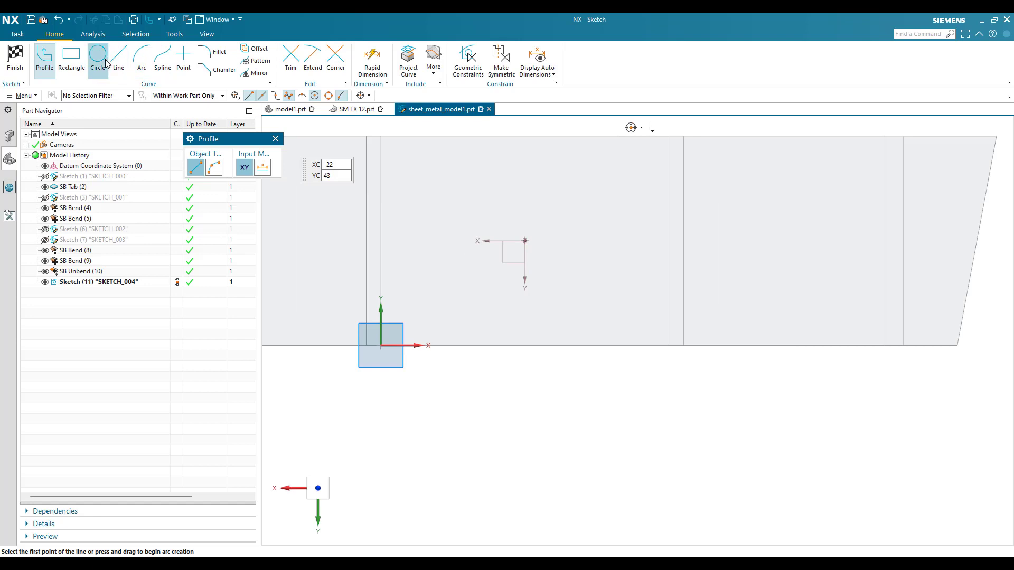
key("o")
left_click(431, 180)
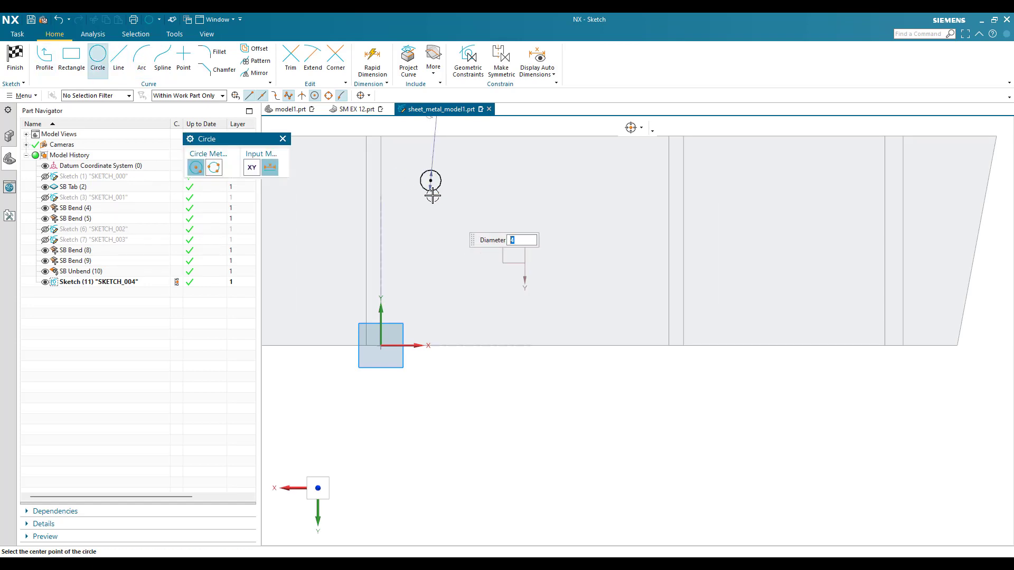
key("Return")
key("Escape")
scroll(438, 206, "up", 2)
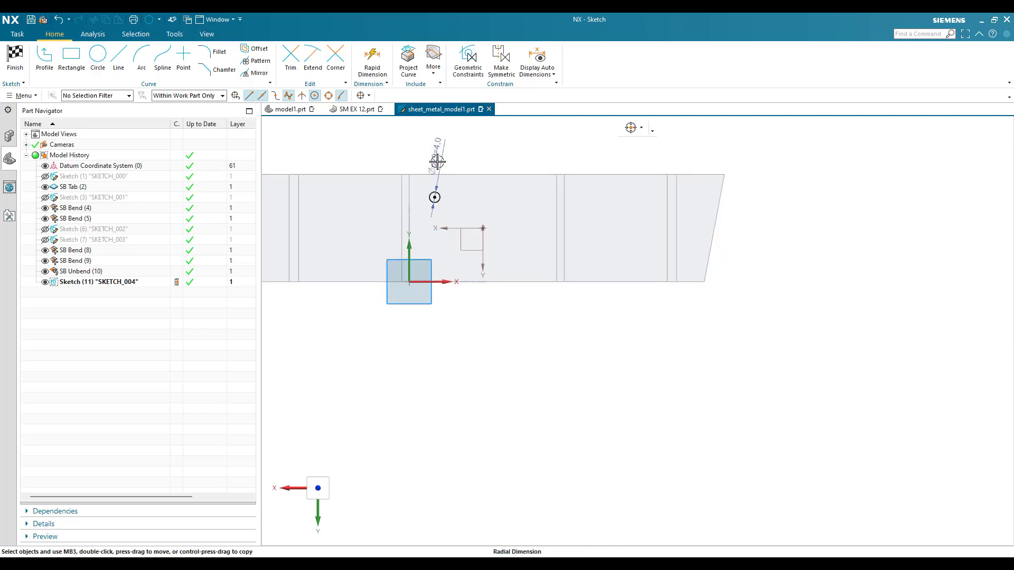
type("8")
key("Return")
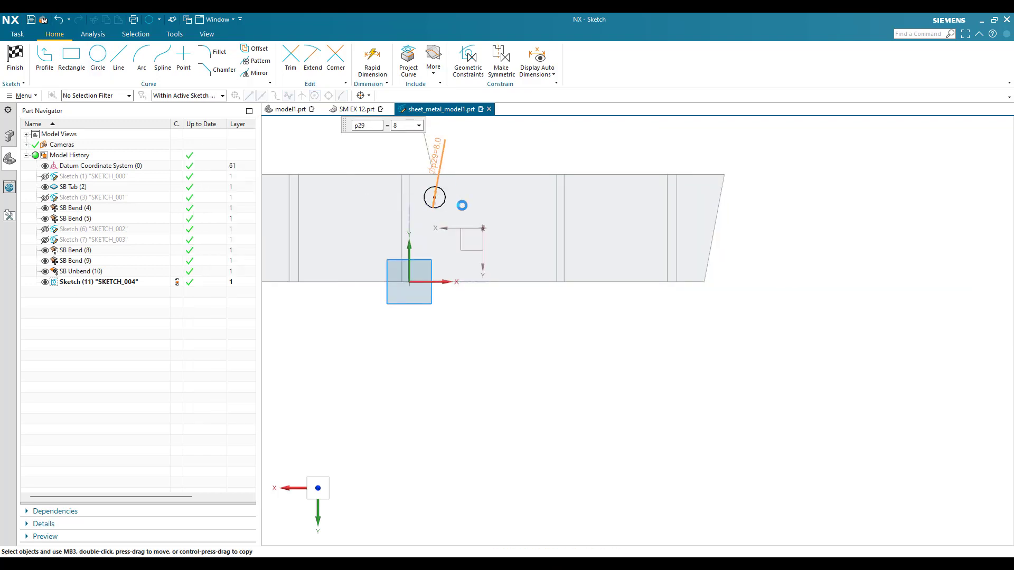
Draw a Ø20 circle near the origin, checking the PDF drawing first
left_click(98, 55)
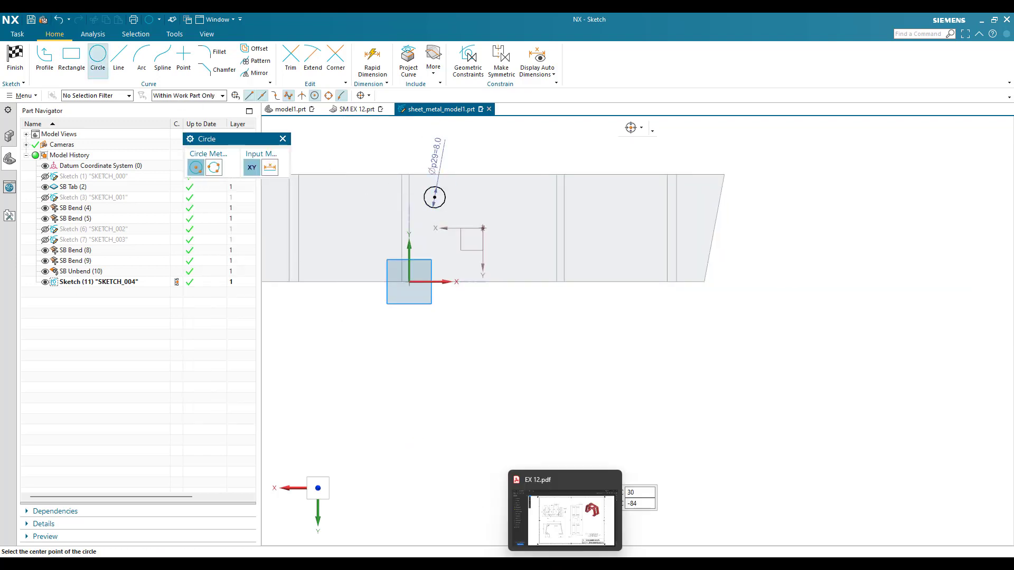
left_click(561, 476)
key("alt+Tab")
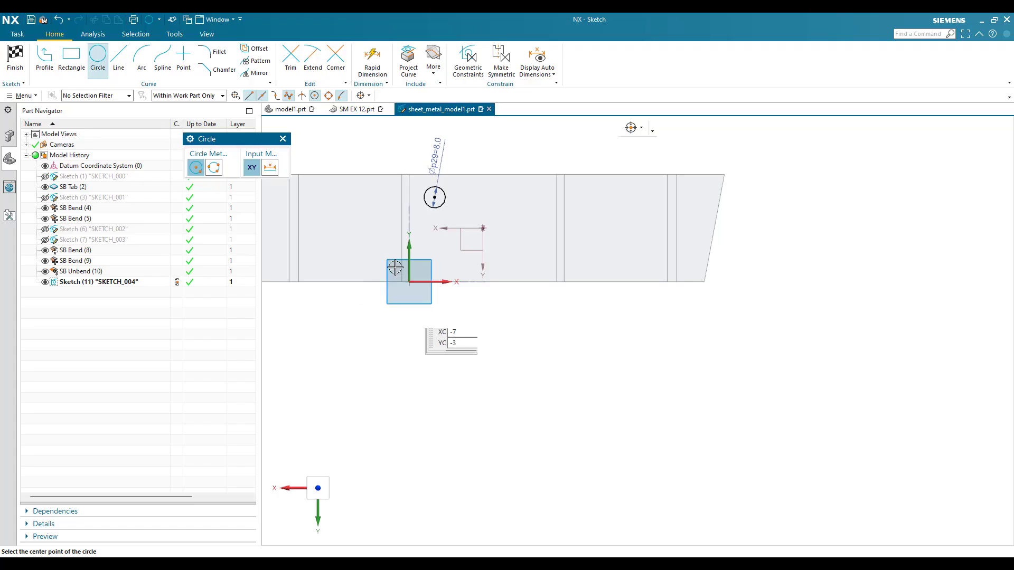
left_click(483, 228)
type("20")
key("Return")
key("Escape")
scroll(464, 294, "up", 3)
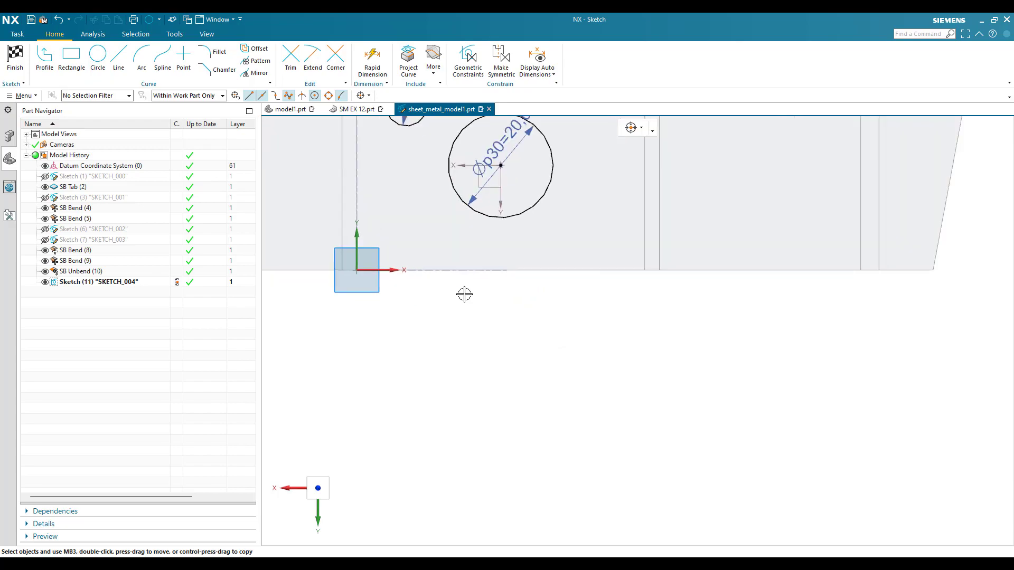
middle_click_drag(464, 294, 559, 410, "shift")
Fit the whole plate in view and recheck the PDF drawing
key("ctrl+f")
scroll(547, 400, "up", 1)
key("alt+Tab")
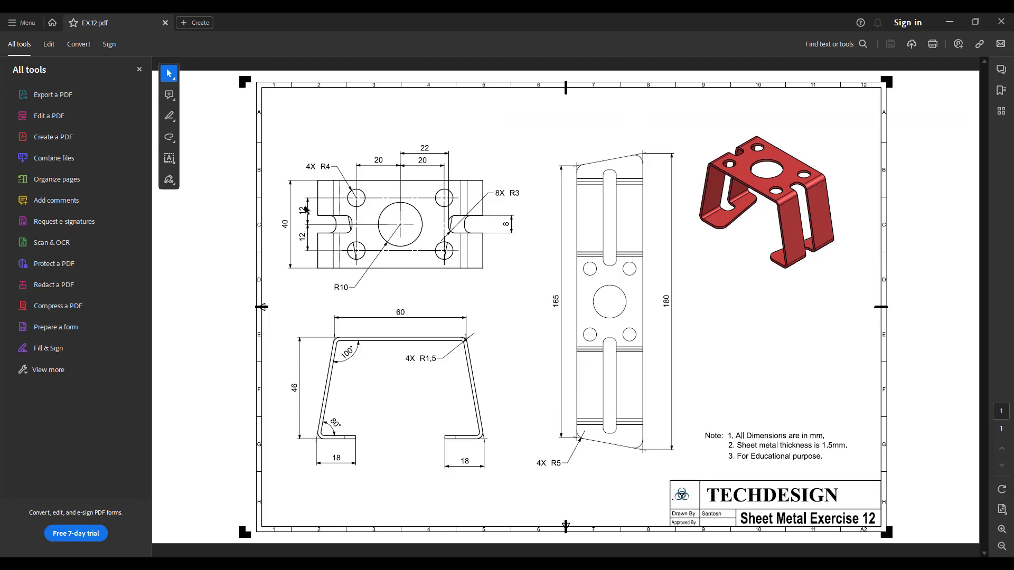
key("alt+Tab")
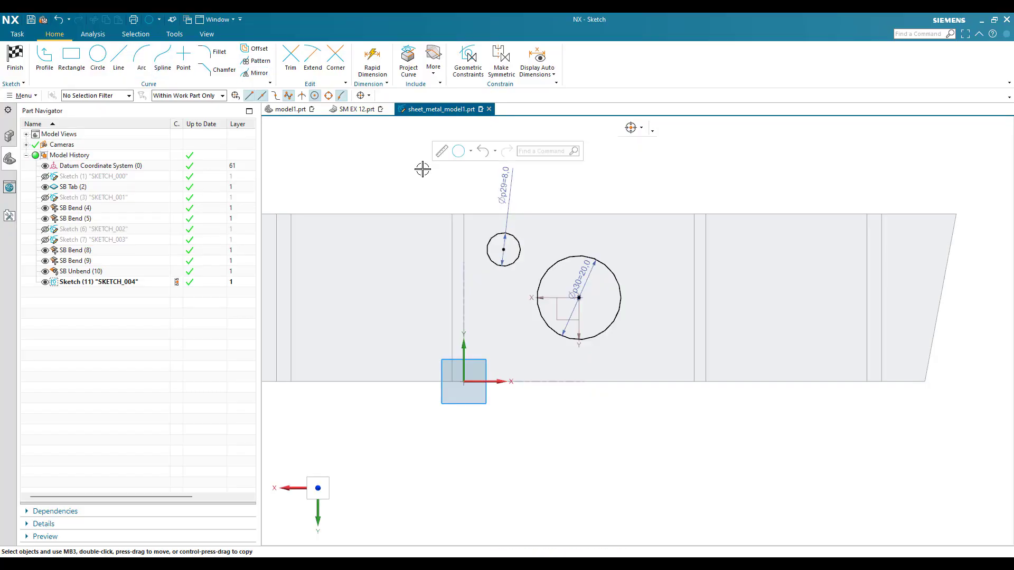
Dimension the small circle's centre from the large one: 20 horizontally, 12 vertically
key("d")
left_click(579, 305)
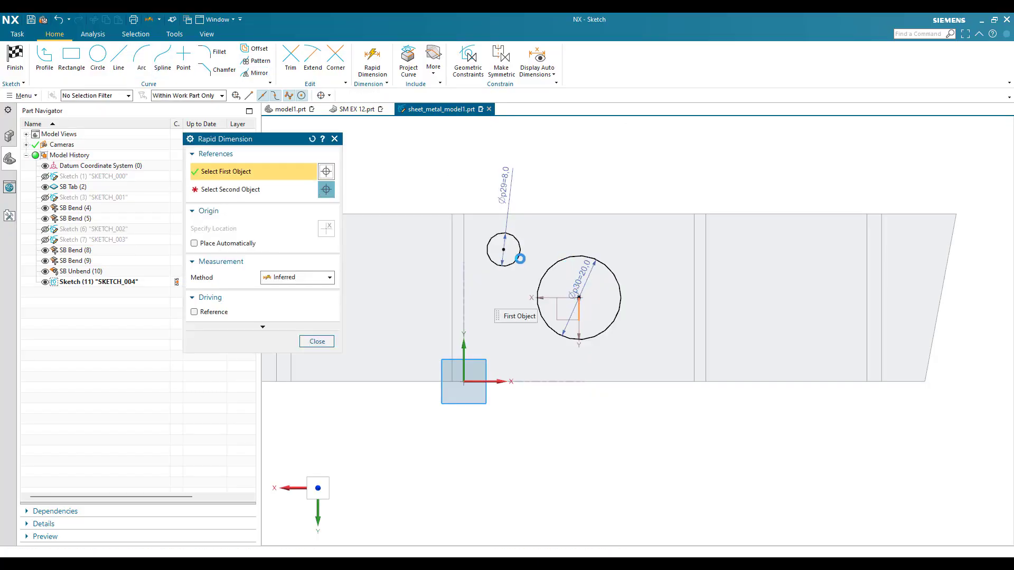
left_click(503, 249)
left_click(544, 159)
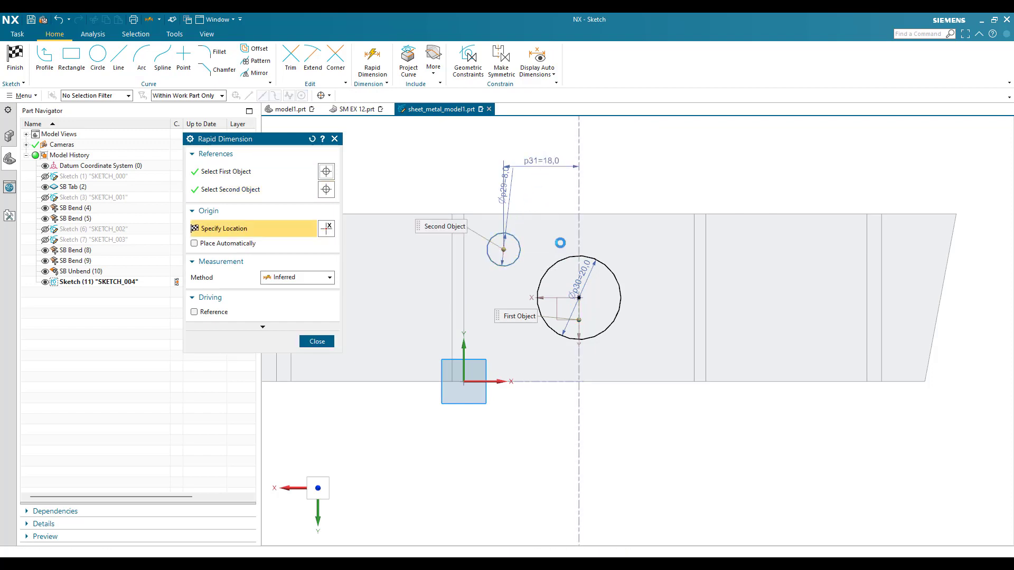
type("20")
key("Return")
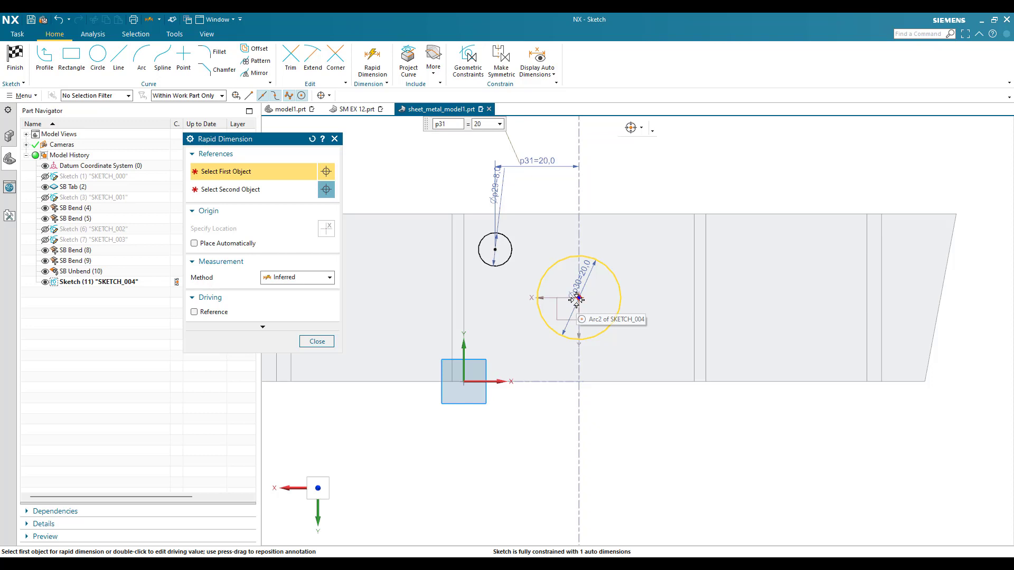
left_click(538, 297)
left_click(495, 250)
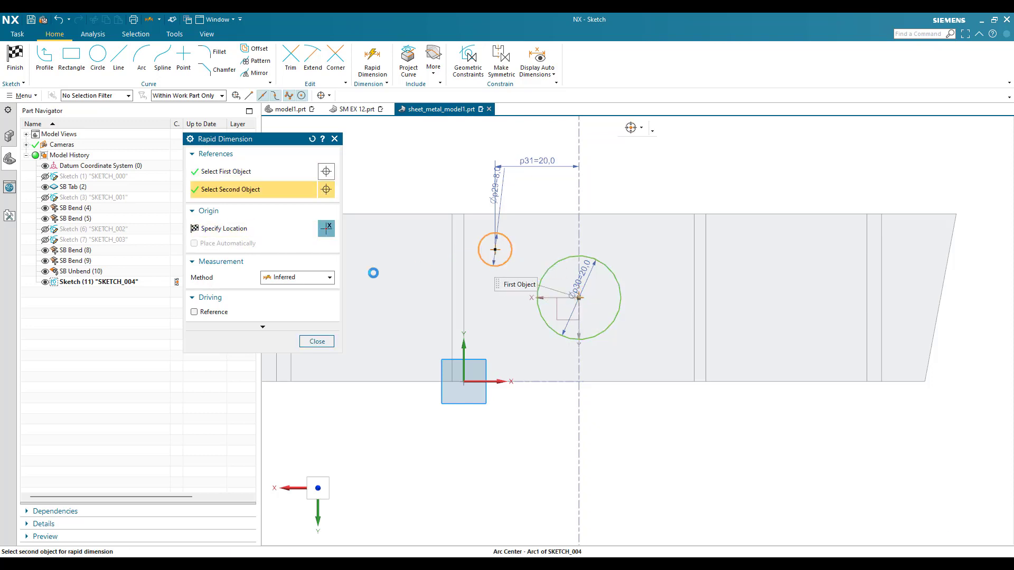
left_click(385, 275)
type("12")
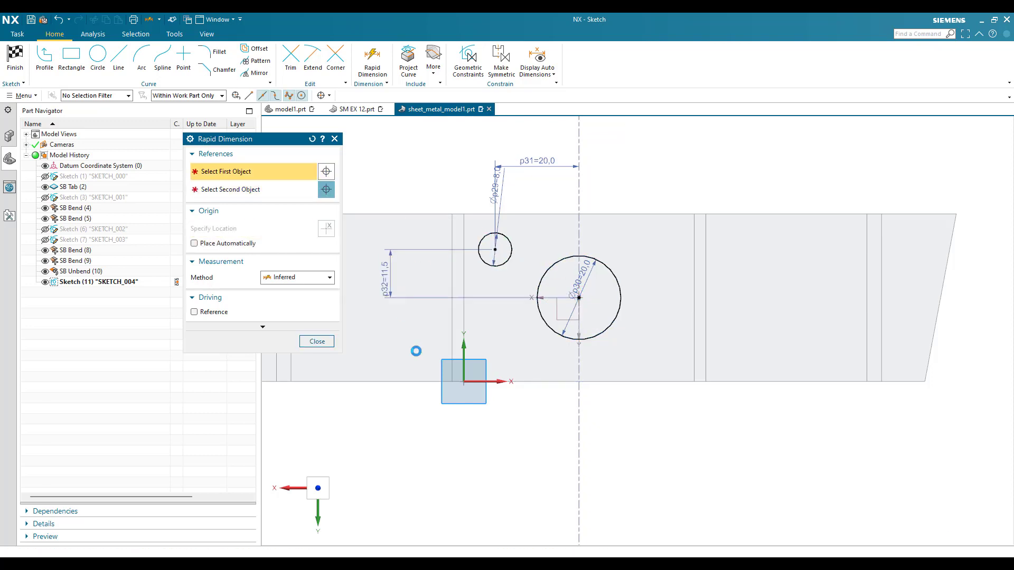
key("Return")
key("Escape")
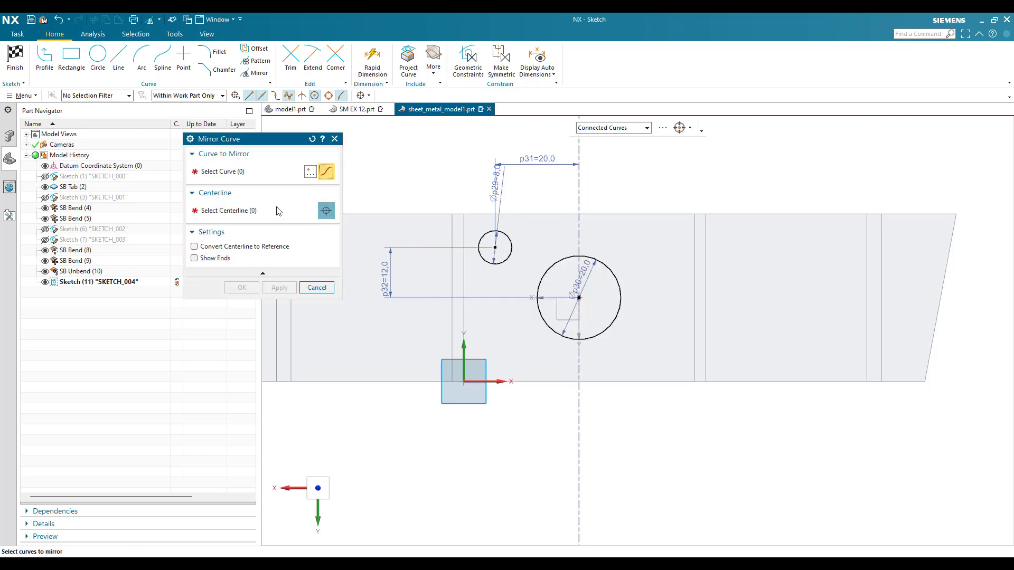
Mirror the 8 mm circle about the horizontal axis to create a lower circle
left_click(480, 260)
left_click(255, 212)
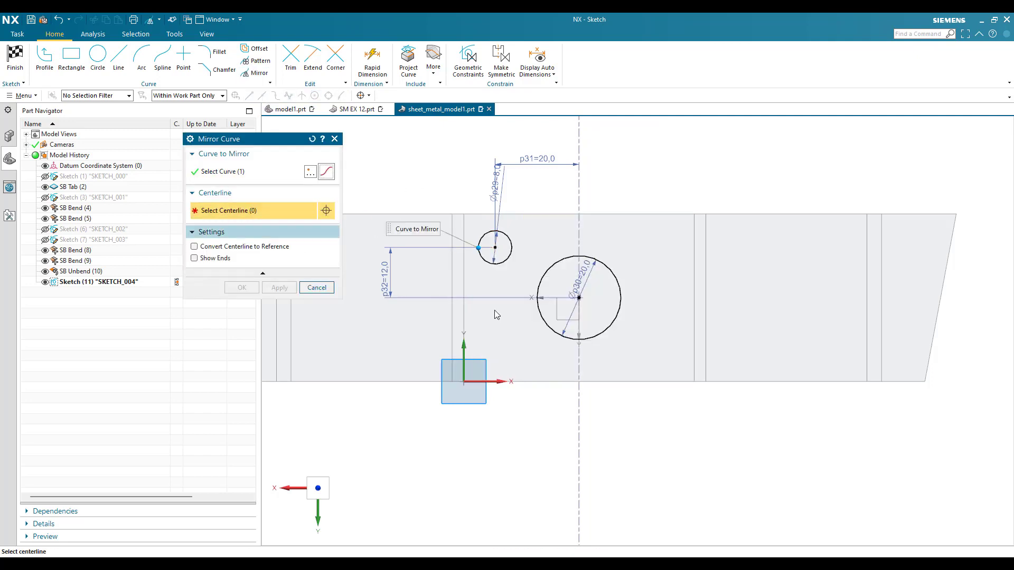
left_click(532, 299)
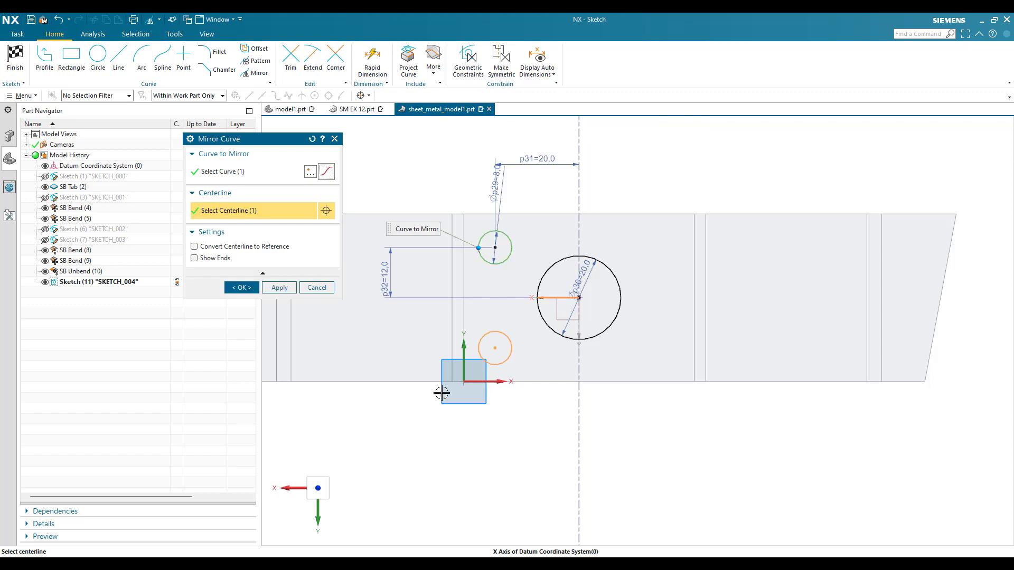
left_click(275, 290)
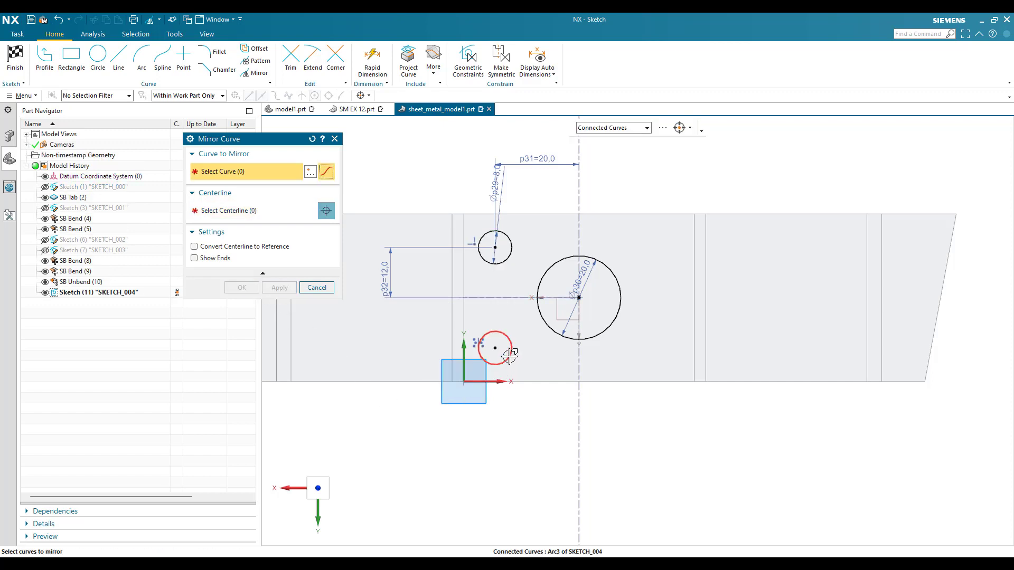
Mirror both 8 mm circles about the vertical centreline to complete the four-circle pattern
left_click(510, 261)
left_click(255, 210)
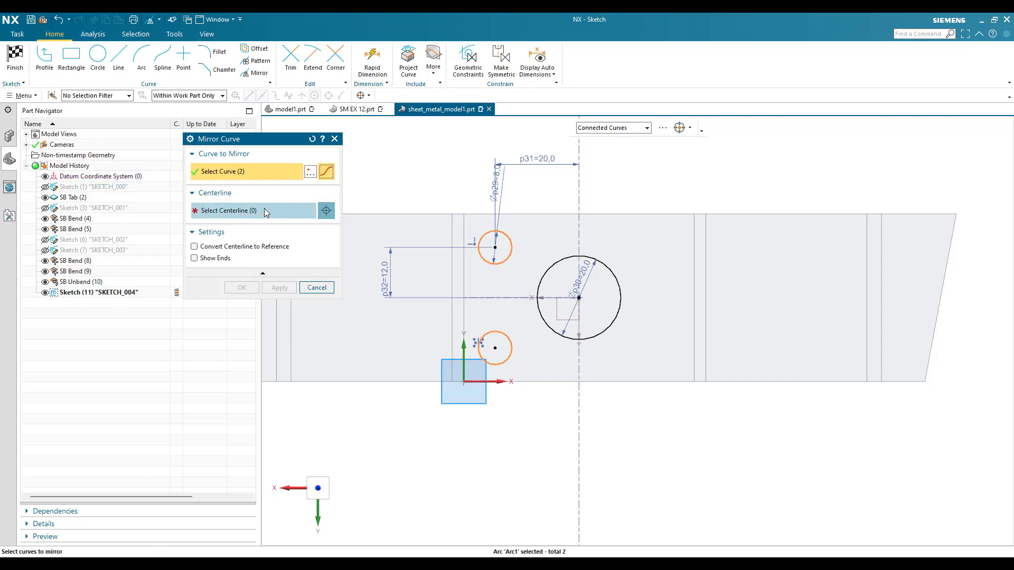
left_click(580, 316)
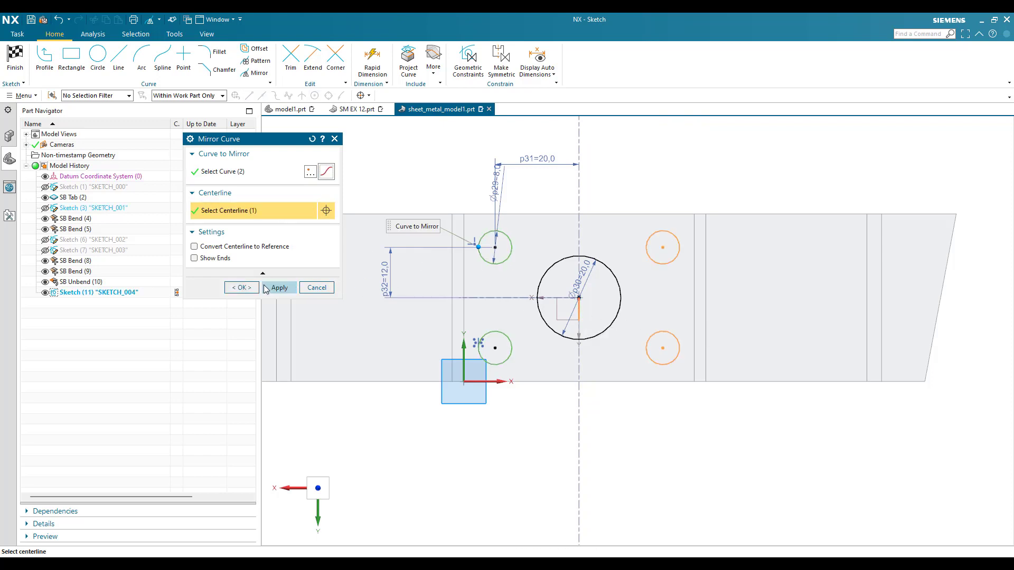
left_click(244, 289)
scroll(522, 241, "down", 2)
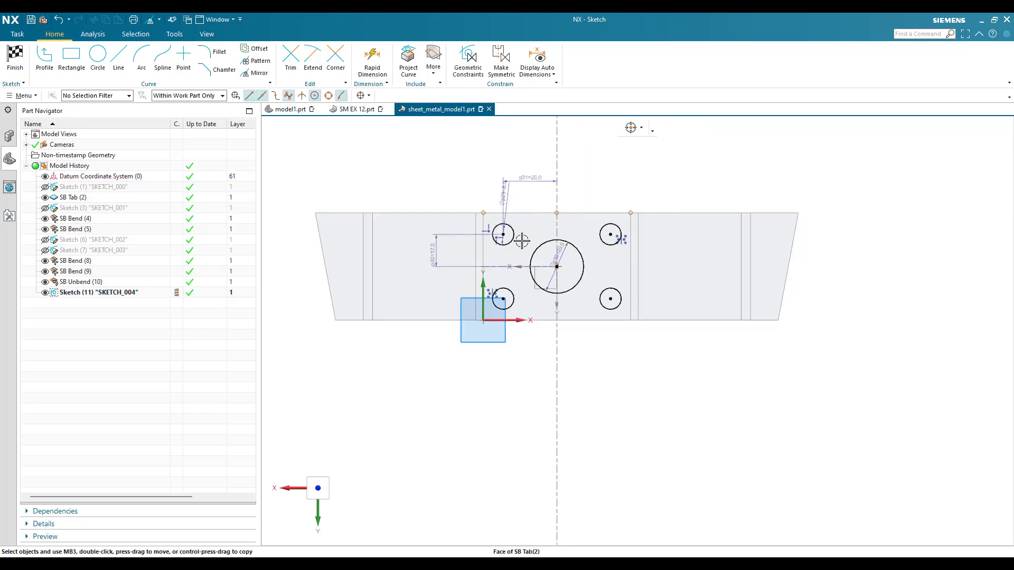